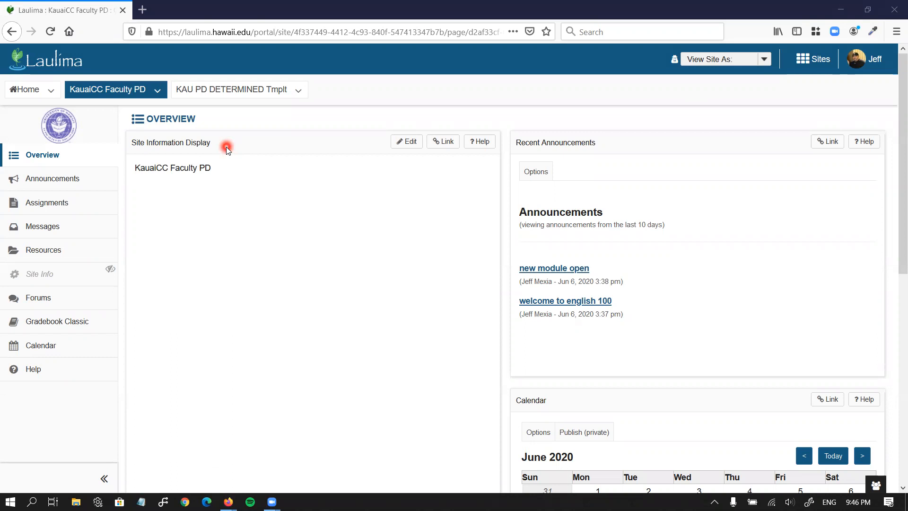
# Open the site description editor, then cancel back to the Overview without changes
pyautogui.click(403, 142)
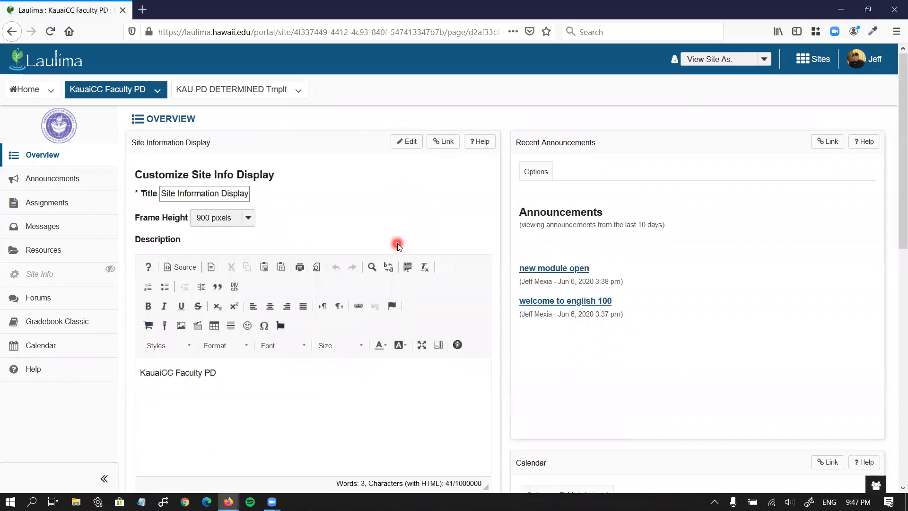
pyautogui.scroll(-3, 398, 243)
pyautogui.click(322, 291)
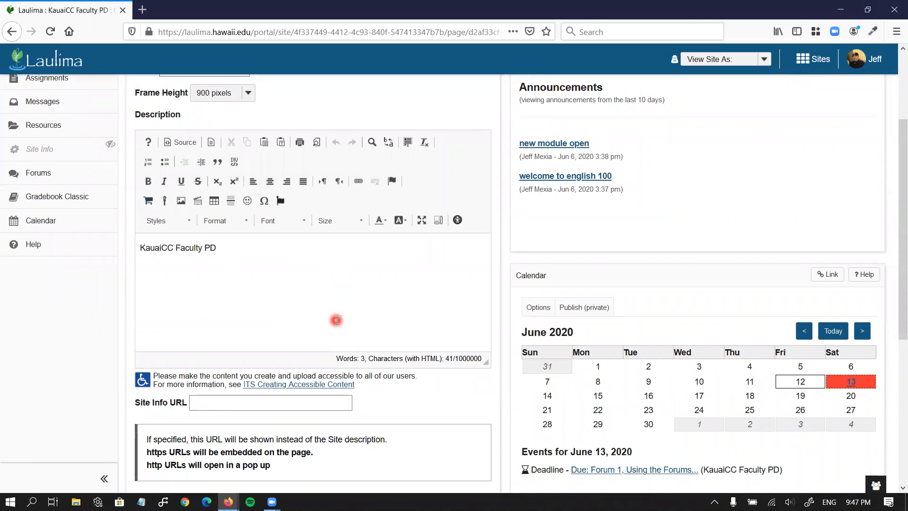
pyautogui.scroll(-2, 336, 320)
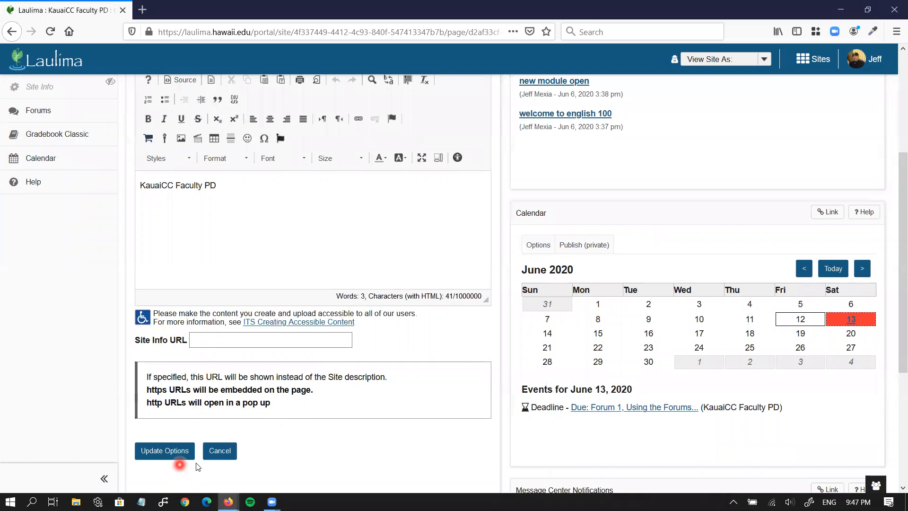
pyautogui.click(220, 452)
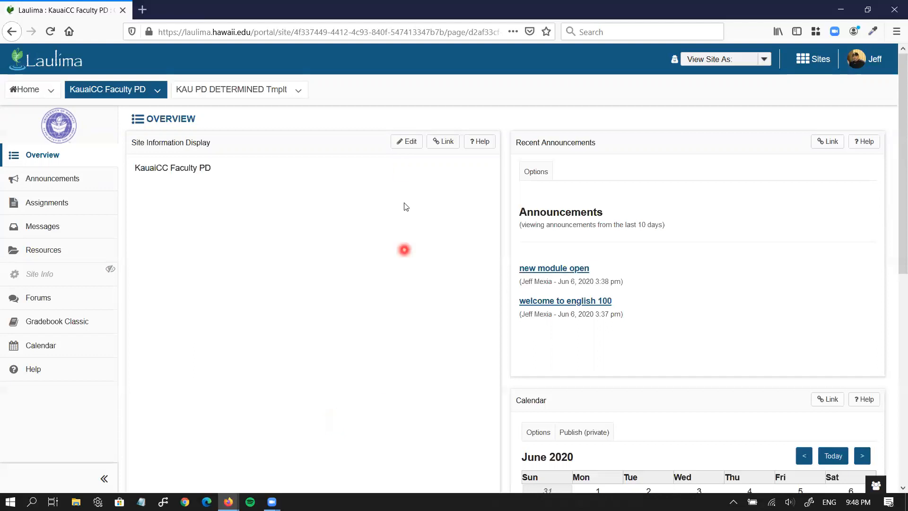
# Reopen the description editor and delete the KauaiCC Faculty PD text, leaving it empty
pyautogui.click(403, 144)
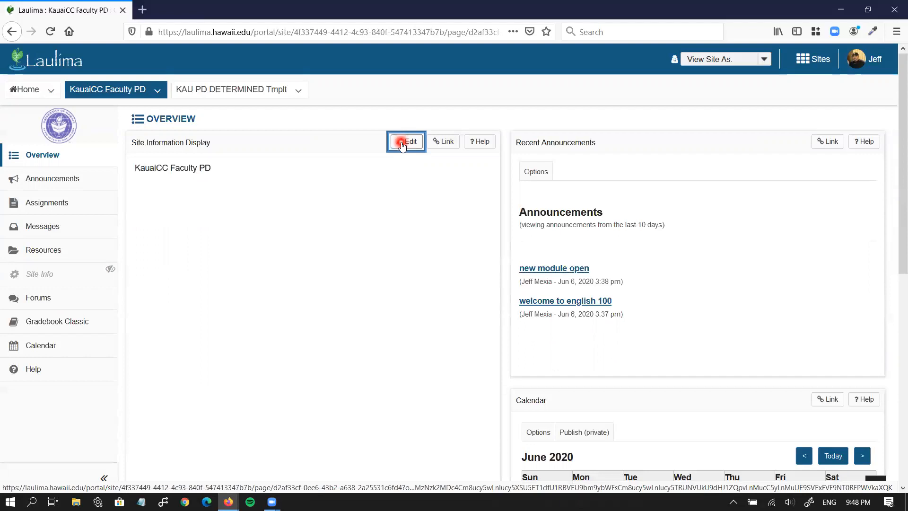
pyautogui.scroll(-3, 500, 284)
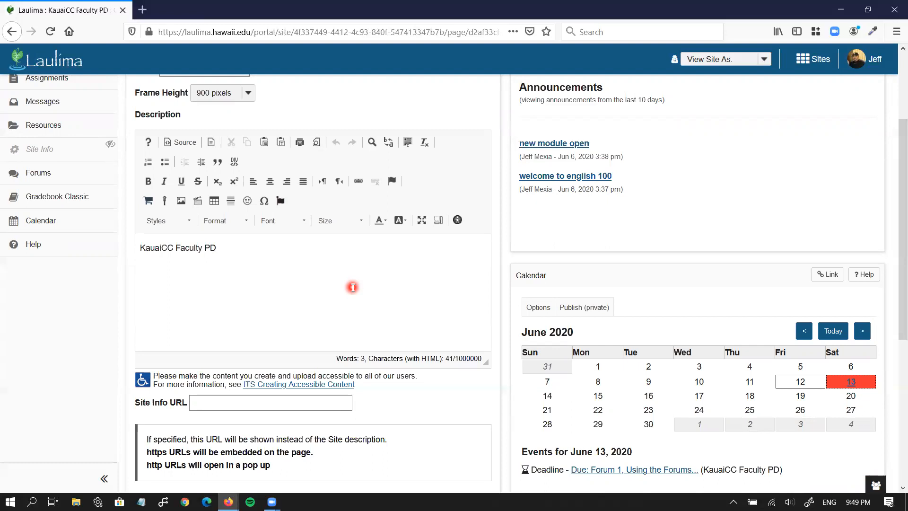
pyautogui.moveTo(247, 247); pyautogui.dragTo(140, 248)
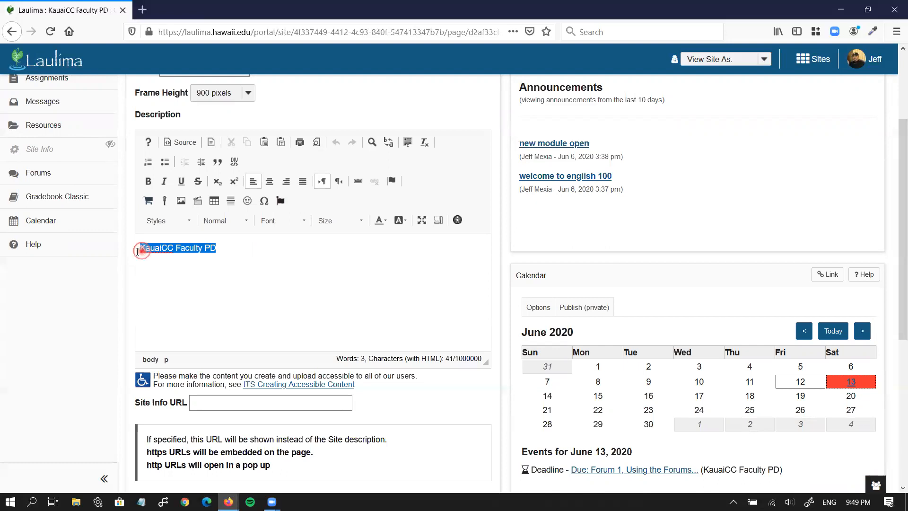
pyautogui.press('Delete')
pyautogui.press('Return')
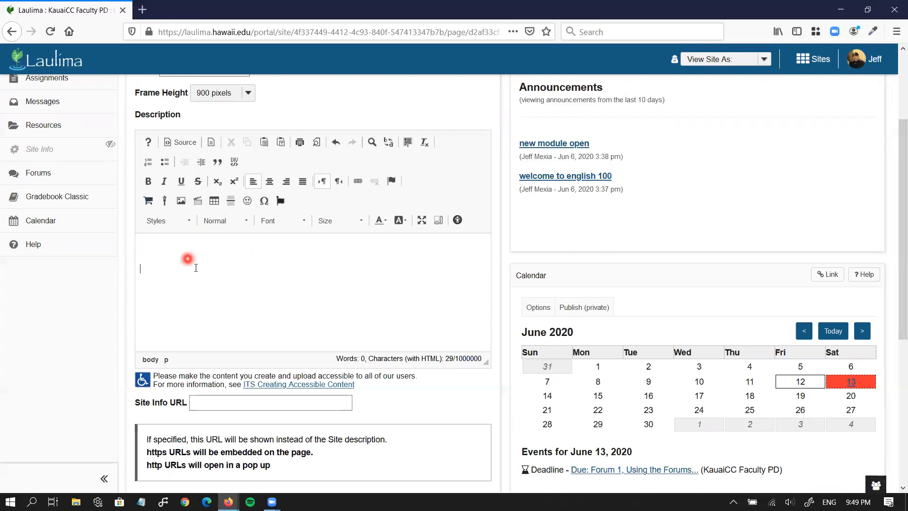
pyautogui.click(184, 246)
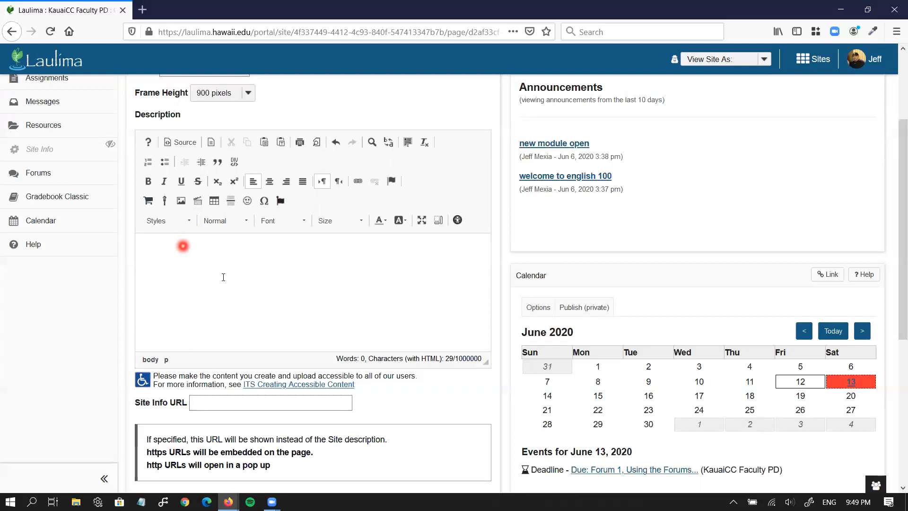
# Add the Heading 1 title 'English 100: Composition I', followed by a normal paragraph
pyautogui.click(244, 222)
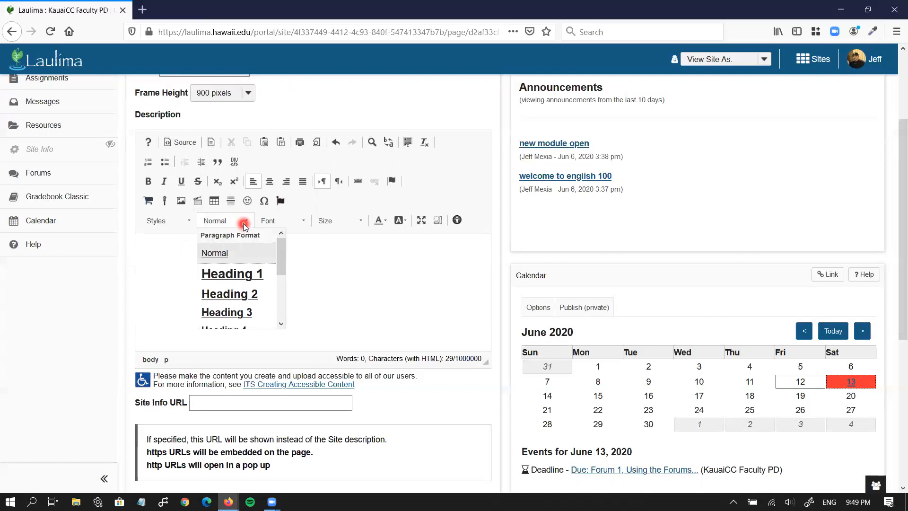
pyautogui.scroll(-1, 247, 275)
pyautogui.scroll(-1, 246, 276)
pyautogui.scroll(3, 247, 276)
pyautogui.click(244, 275)
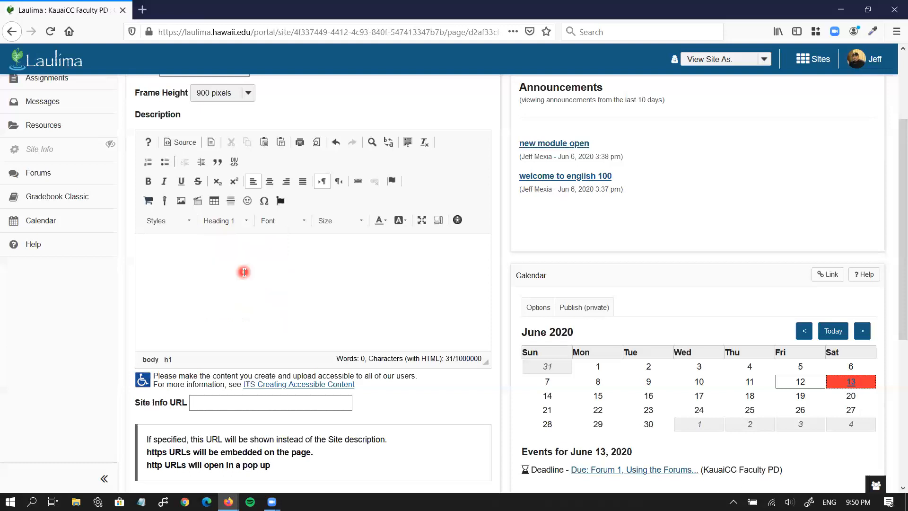
pyautogui.write('English 100')
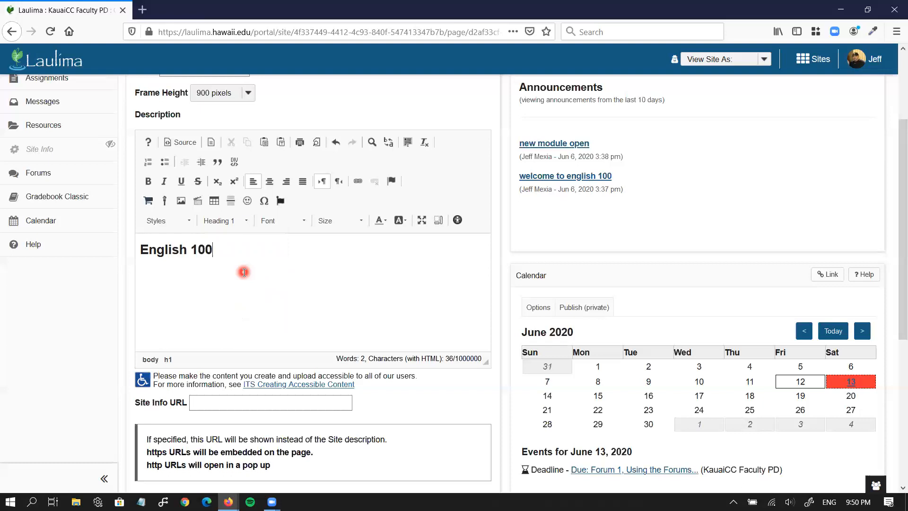
pyautogui.write(': Cp')
pyautogui.press('BackSpace')
pyautogui.write('omposition I')
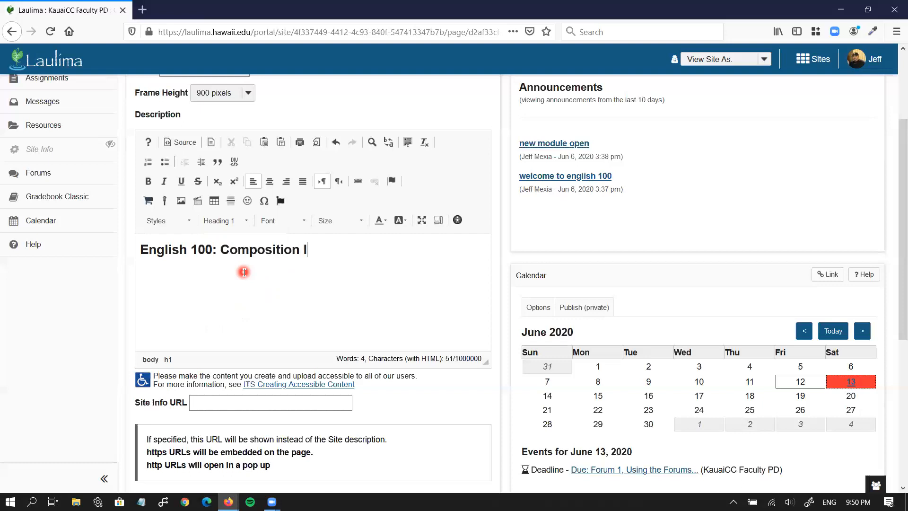
pyautogui.press('Return')
# Add an 'Instructor Information:' Heading 2 subheading below the title
pyautogui.click(238, 221)
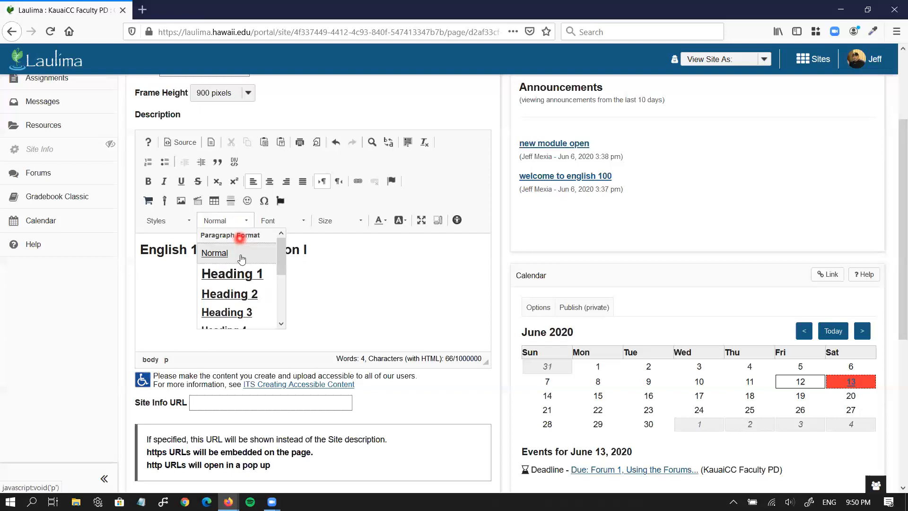
pyautogui.click(246, 294)
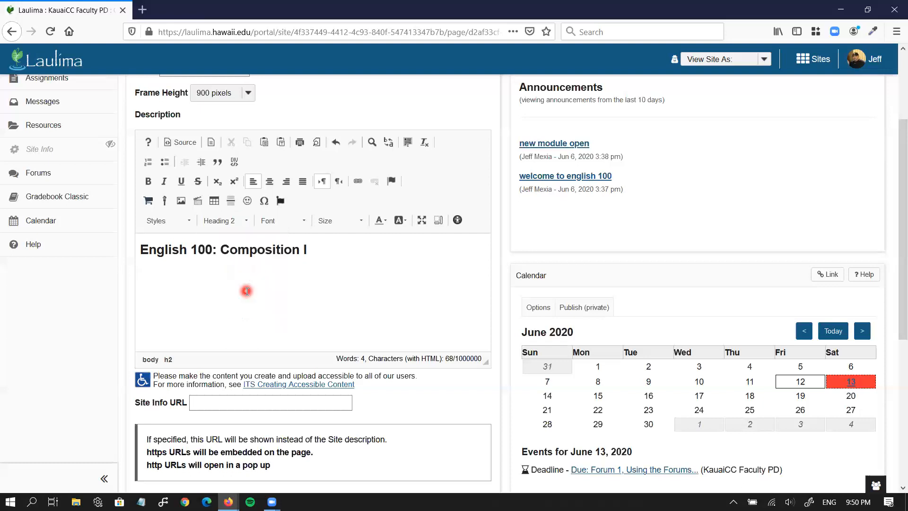
pyautogui.write('Instructor Infor')
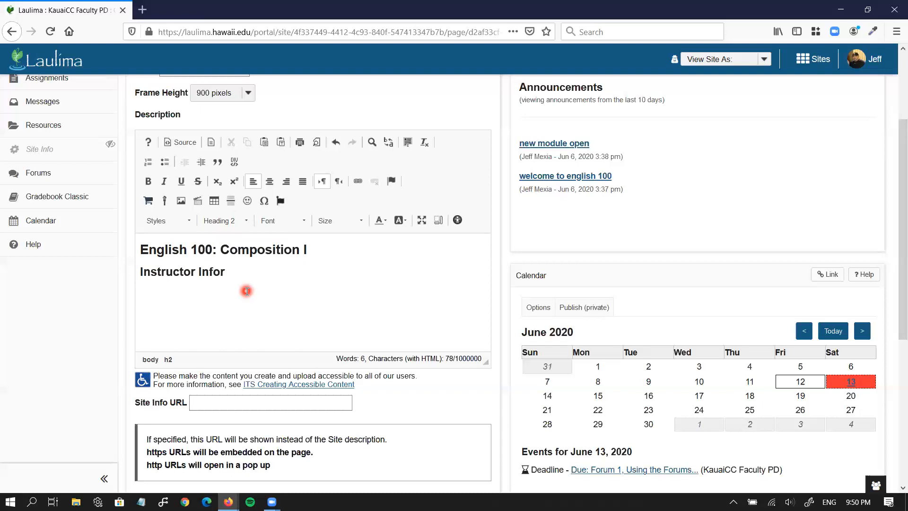
pyautogui.write('mation:')
pyautogui.press('Return')
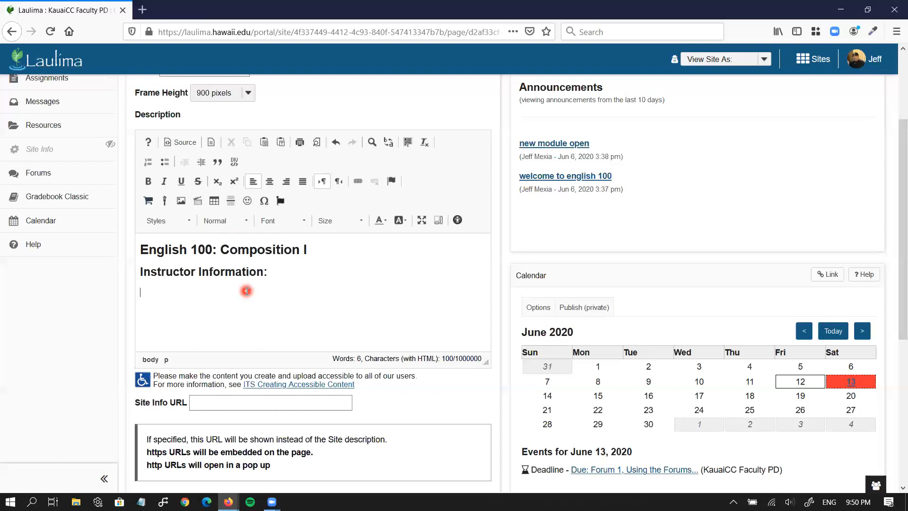
# Enter the instructor's name and phone number on separate lines beneath it
pyautogui.press('Return')
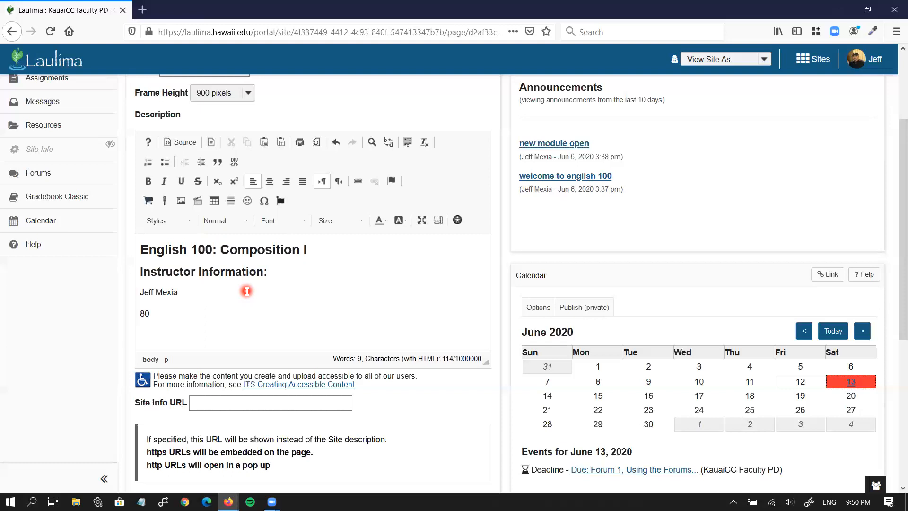
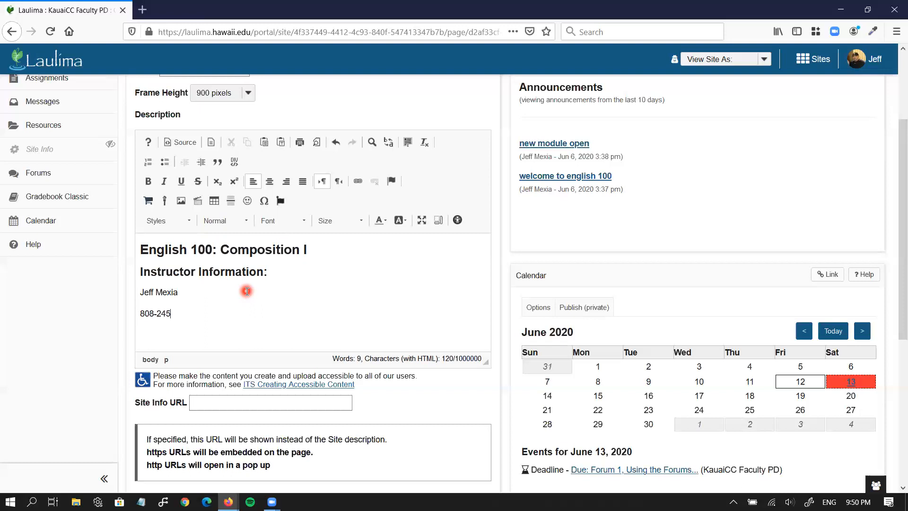
pyautogui.press('Return')
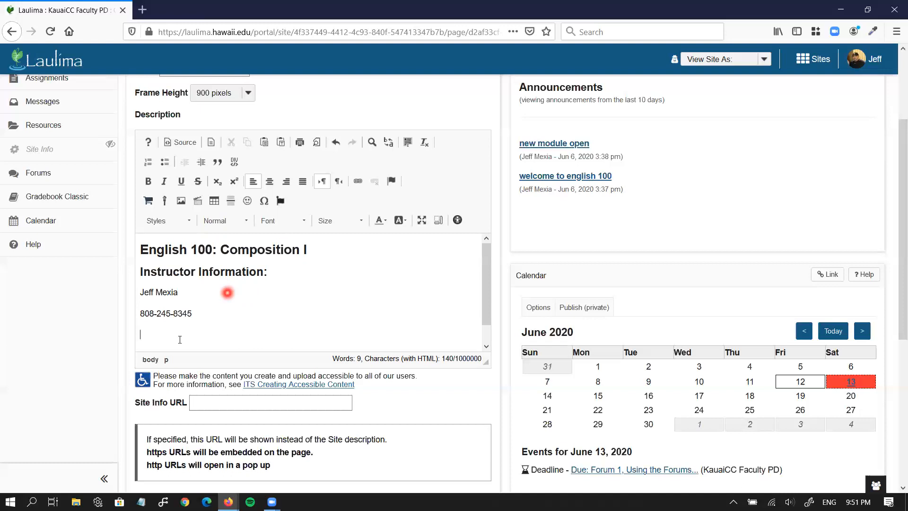
# Insert an E-mail type link using the instructor's e-mail address as display text and target
pyautogui.click(358, 185)
pyautogui.click(387, 236)
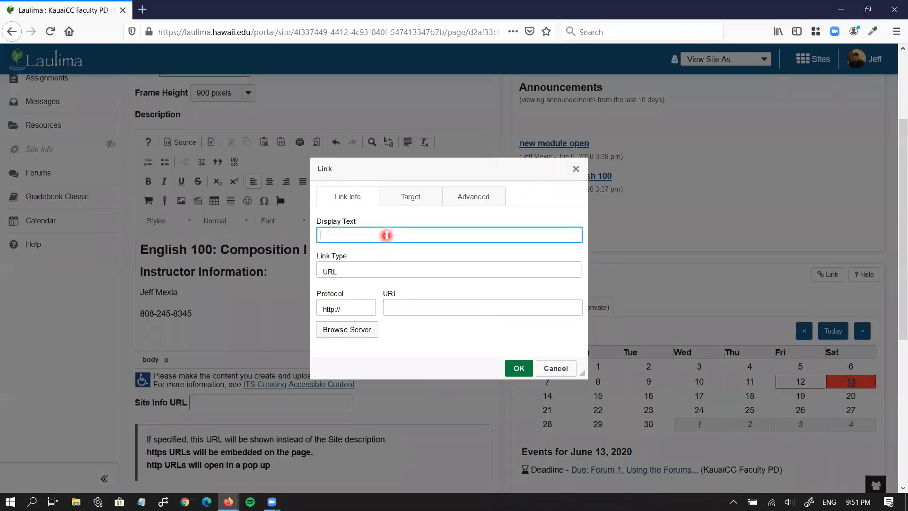
pyautogui.hotkey('ctrl', 'a')
pyautogui.hotkey('ctrl', 'c')
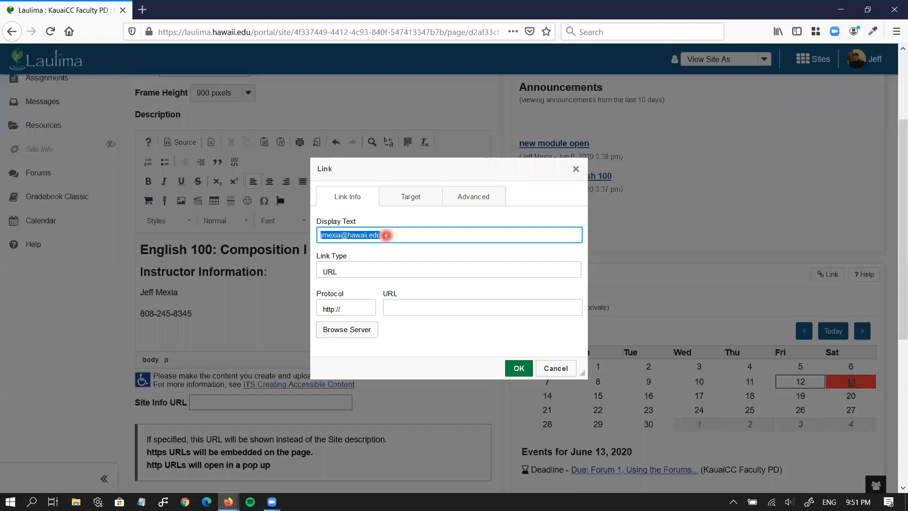
pyautogui.click(431, 307)
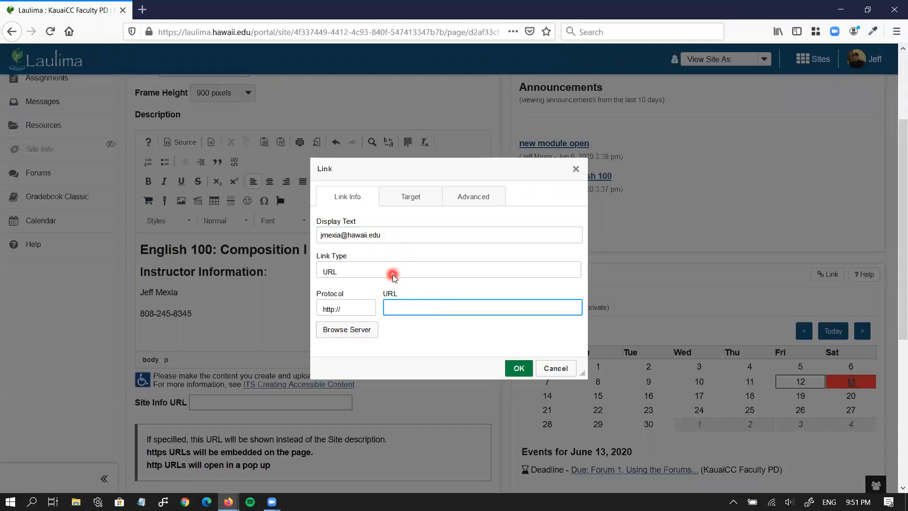
pyautogui.click(393, 272)
pyautogui.click(392, 310)
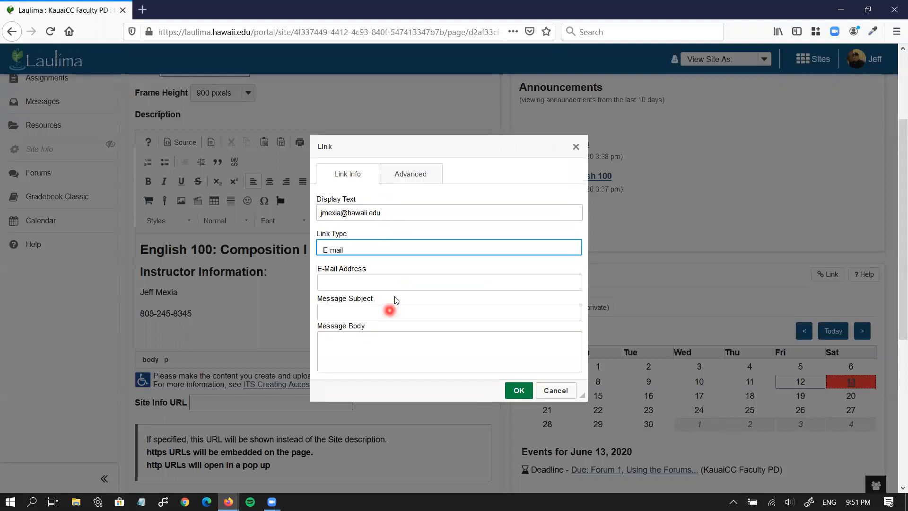
pyautogui.click(392, 284)
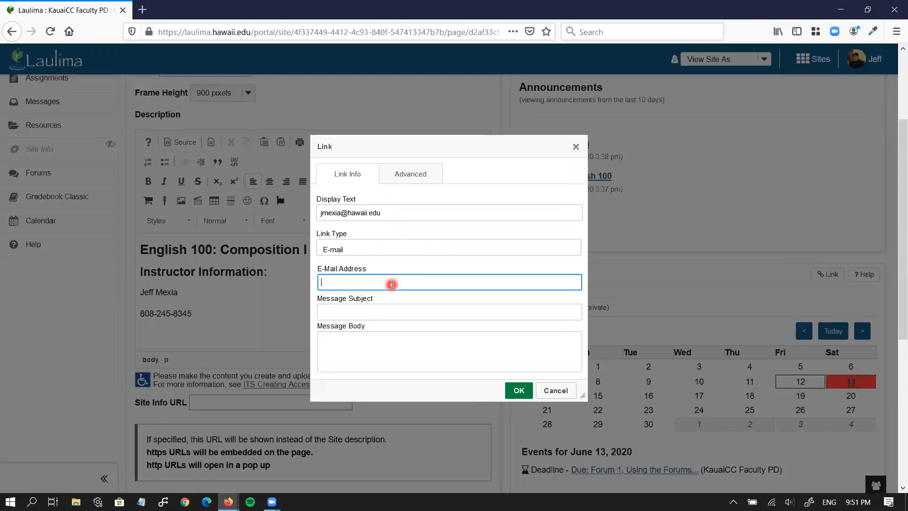
pyautogui.hotkey('ctrl', 'v')
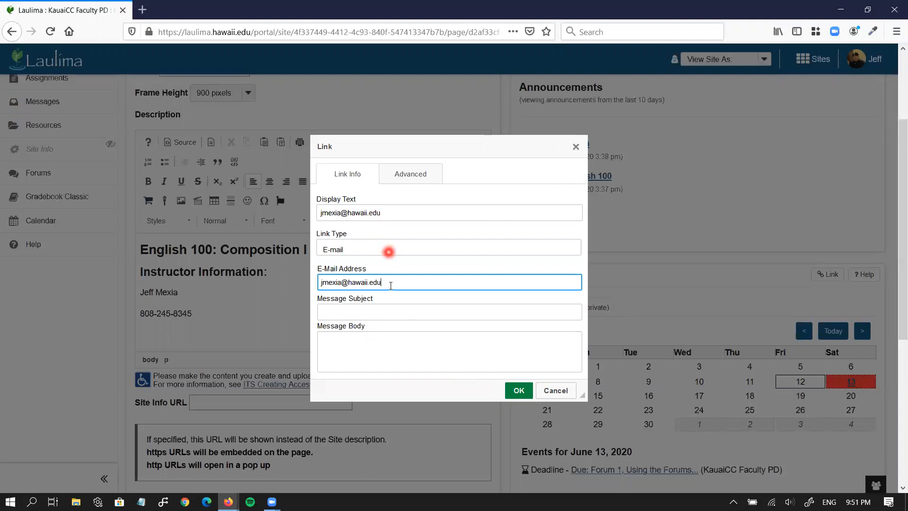
pyautogui.click(519, 390)
pyautogui.click(330, 329)
pyautogui.scroll(-1, 329, 322)
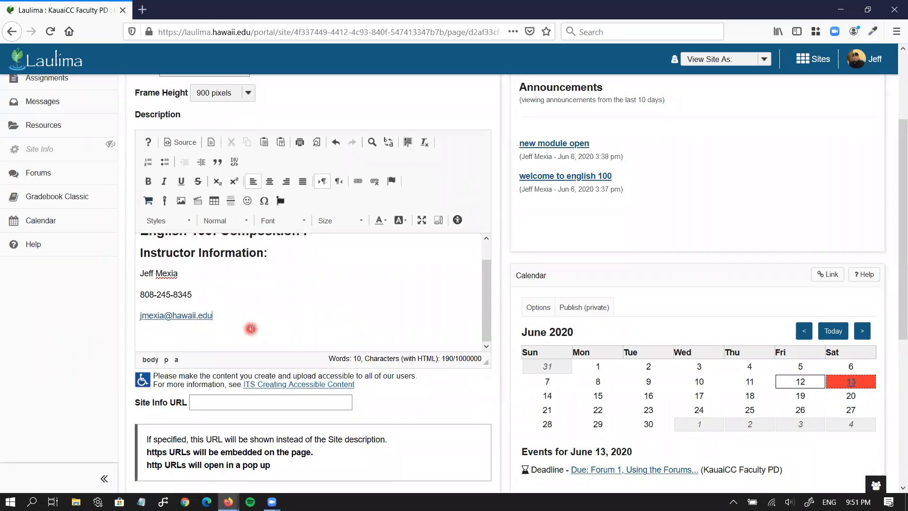
# Add a horizontal line below the e-mail link and browse the server for an image
pyautogui.press('Return')
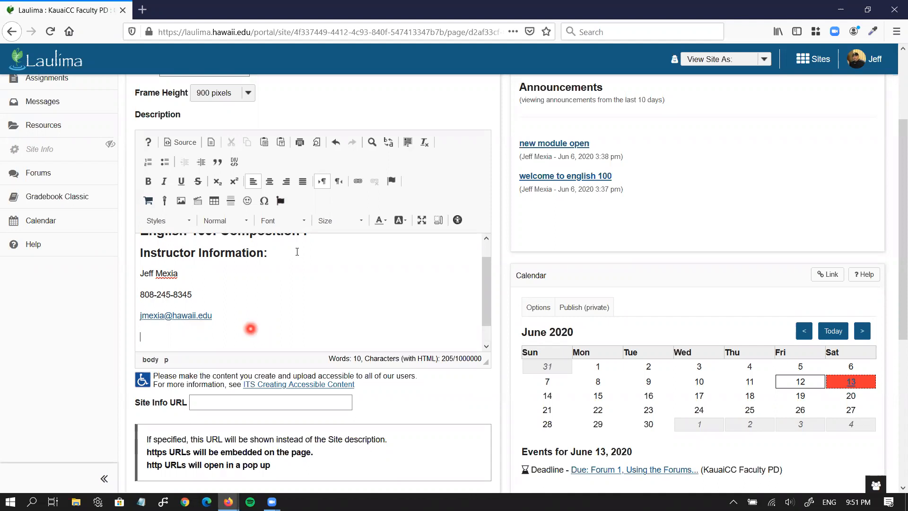
pyautogui.click(230, 200)
pyautogui.scroll(-1, 313, 258)
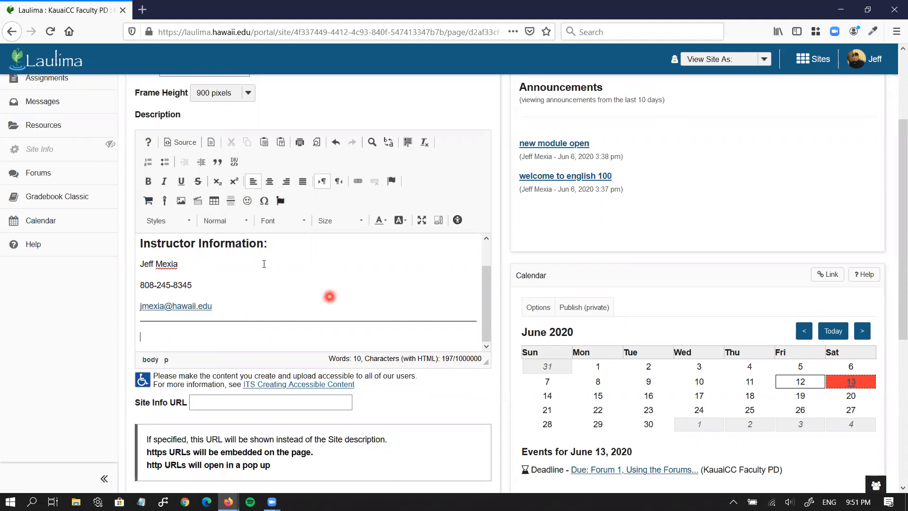
pyautogui.click(181, 201)
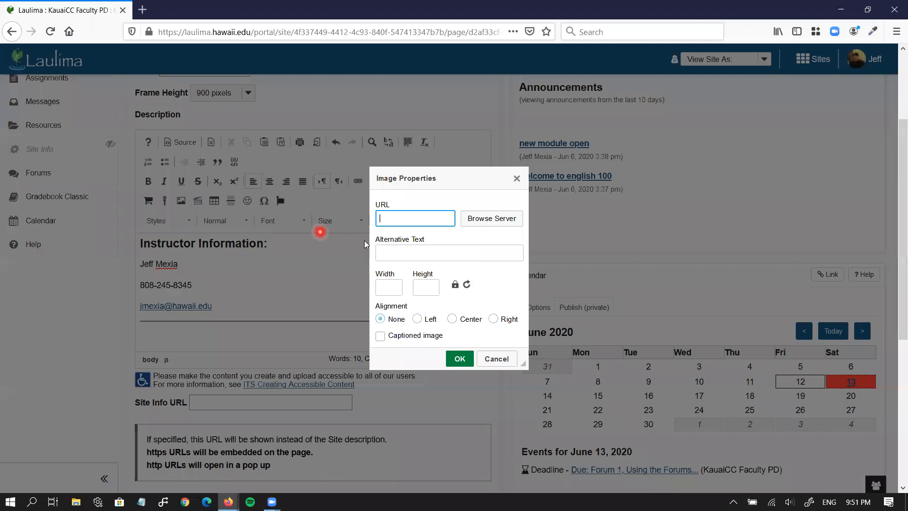
pyautogui.click(495, 221)
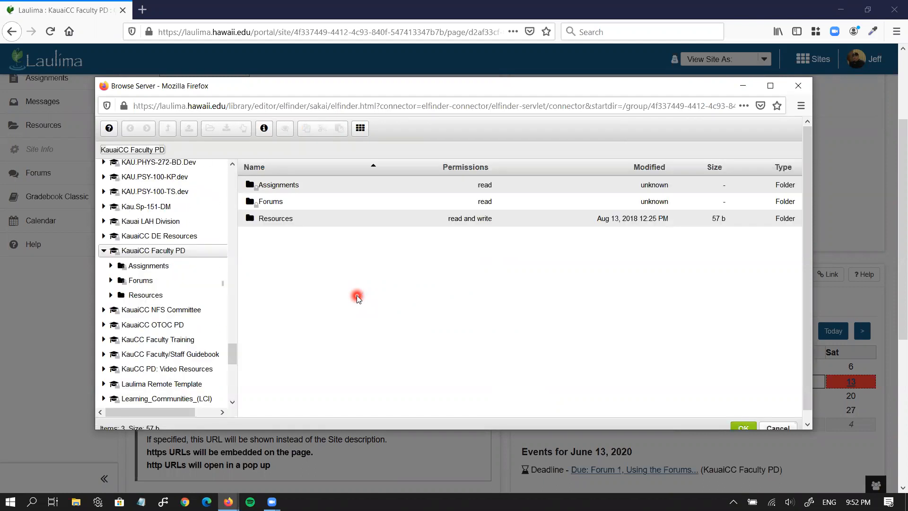
# Choose weekly_navigator.png from the Resources > images folder as the image source
pyautogui.click(290, 222)
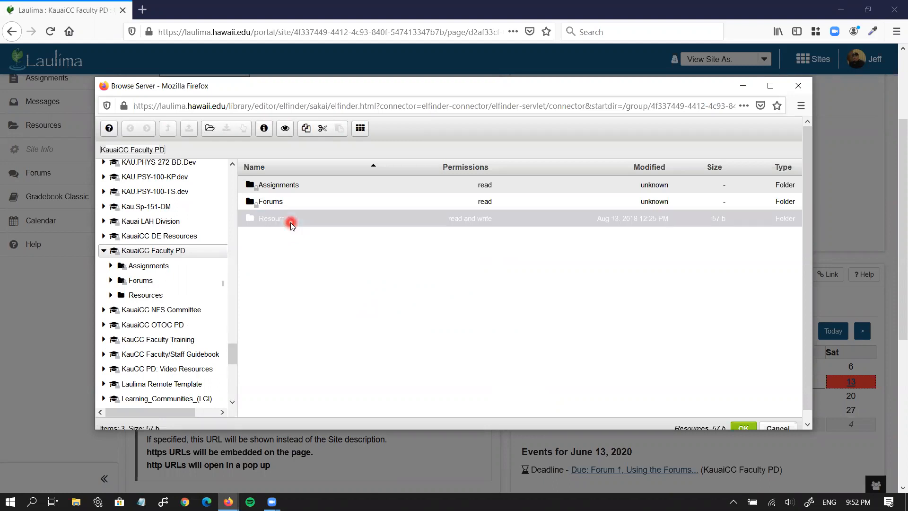
pyautogui.doubleClick(290, 222)
pyautogui.doubleClick(293, 204)
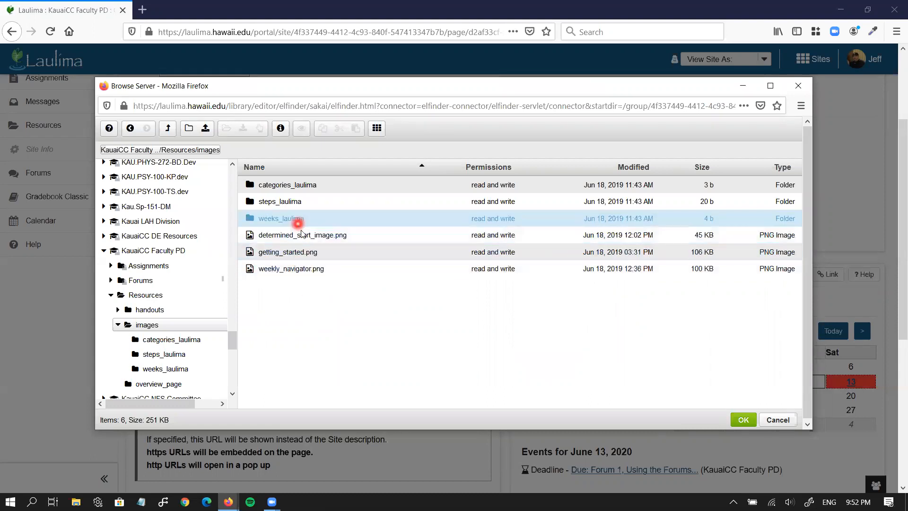
pyautogui.click(300, 272)
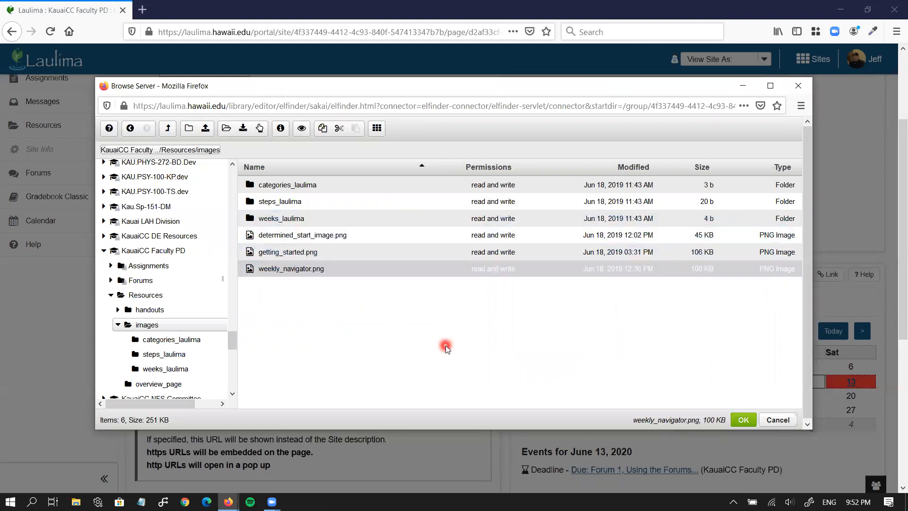
pyautogui.click(746, 420)
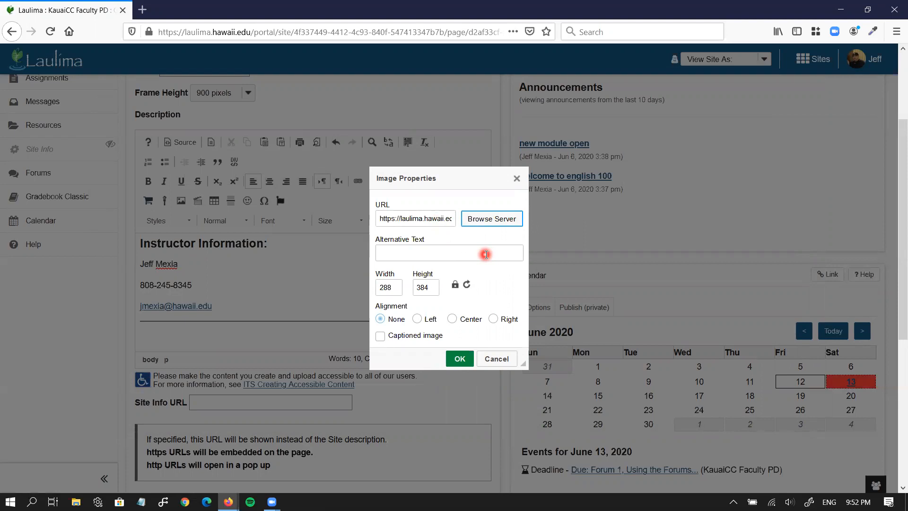
# Give the image the instructor's name as alt text, width 150 (height 200), right alignment, and insert it
pyautogui.click(454, 258)
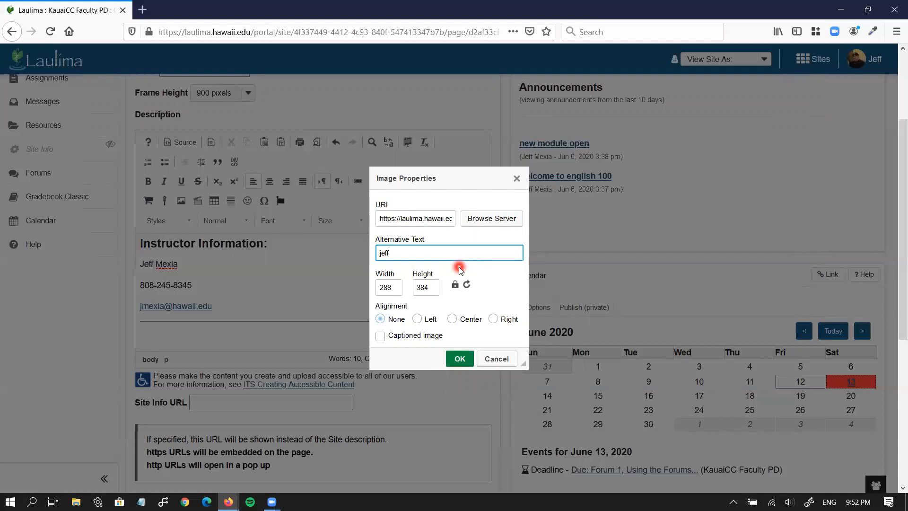
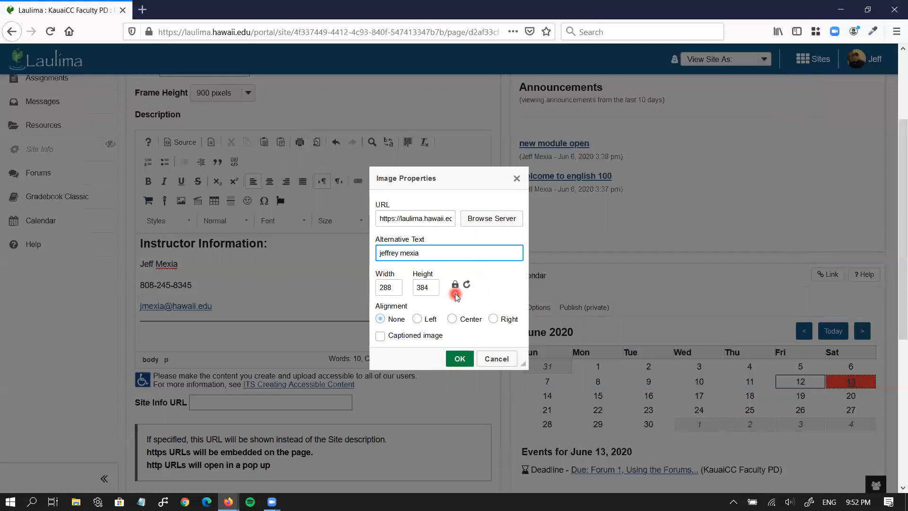
pyautogui.doubleClick(386, 287)
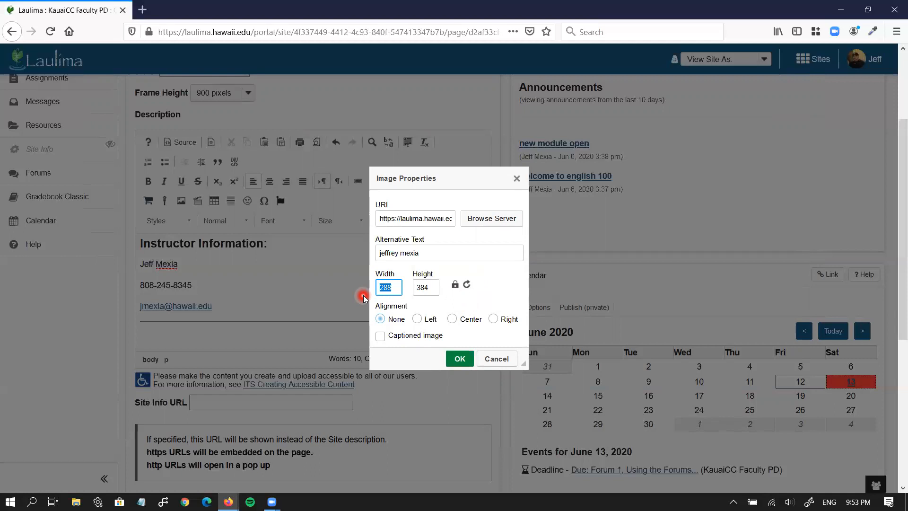
pyautogui.write('150')
pyautogui.click(493, 320)
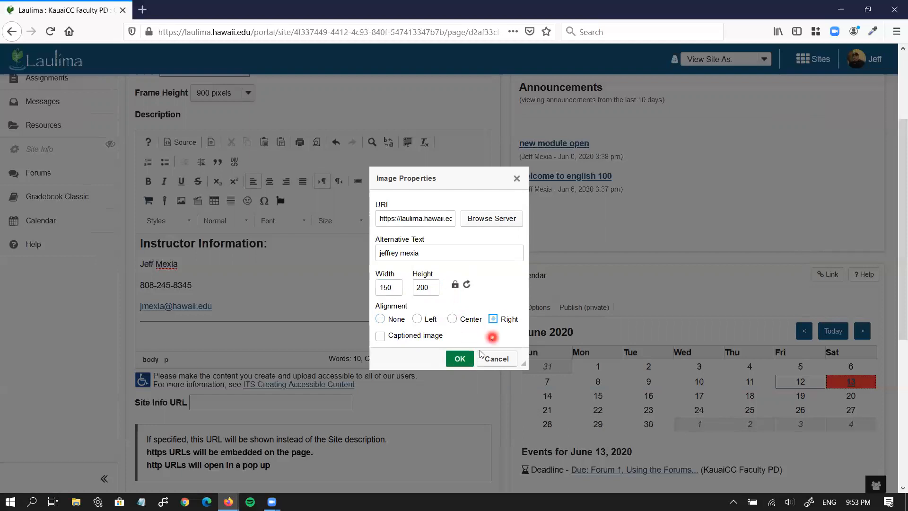
pyautogui.click(459, 359)
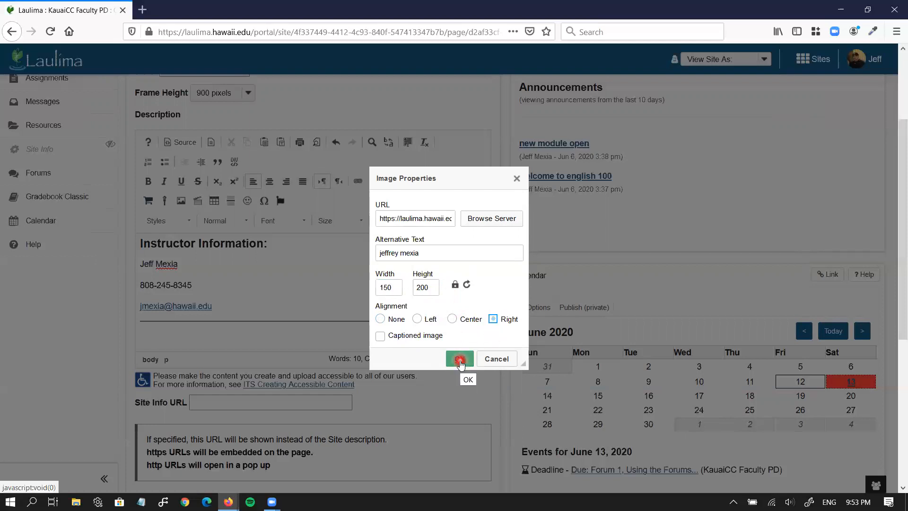
# Deselect the right-aligned image and place the caret on a new line beside it
pyautogui.scroll(-2, 420, 302)
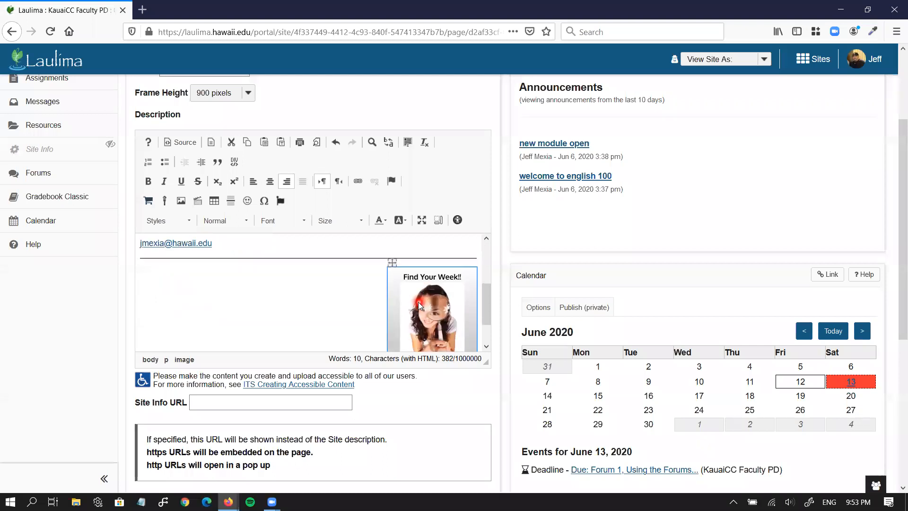
pyautogui.click(375, 299)
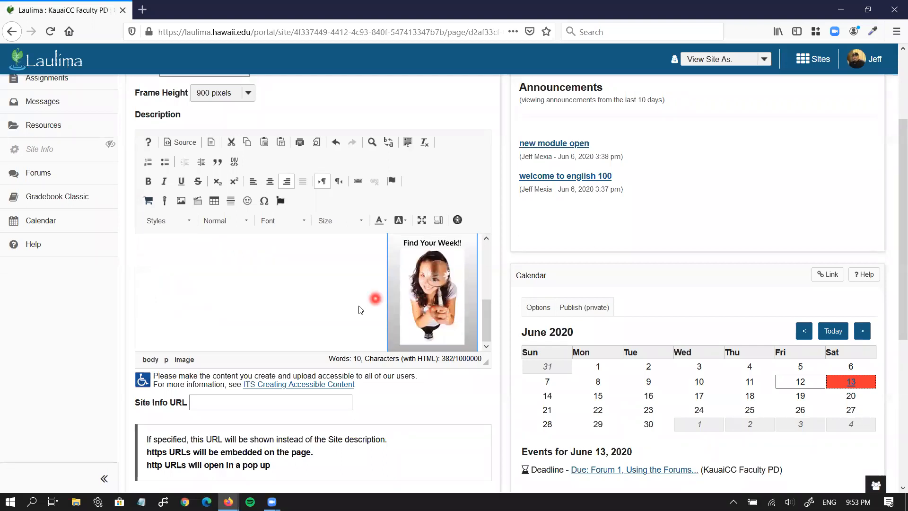
pyautogui.scroll(5, 358, 307)
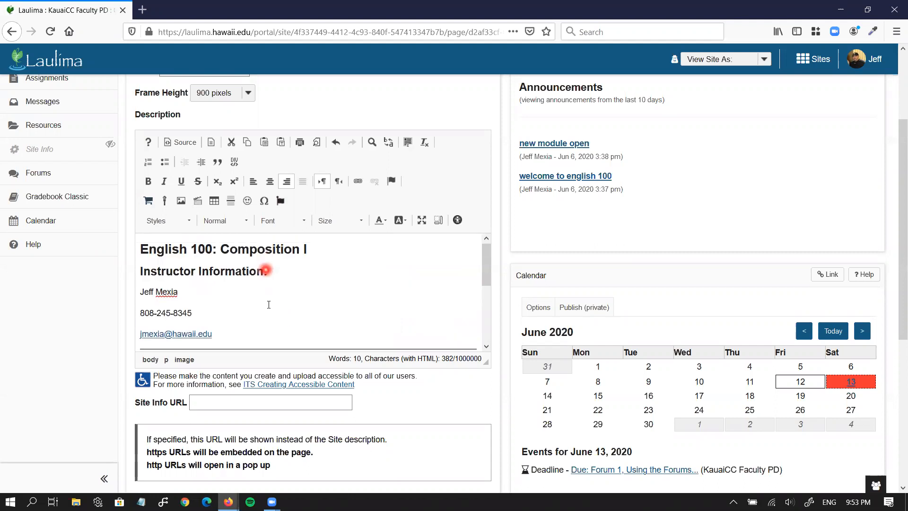
pyautogui.scroll(-3, 268, 310)
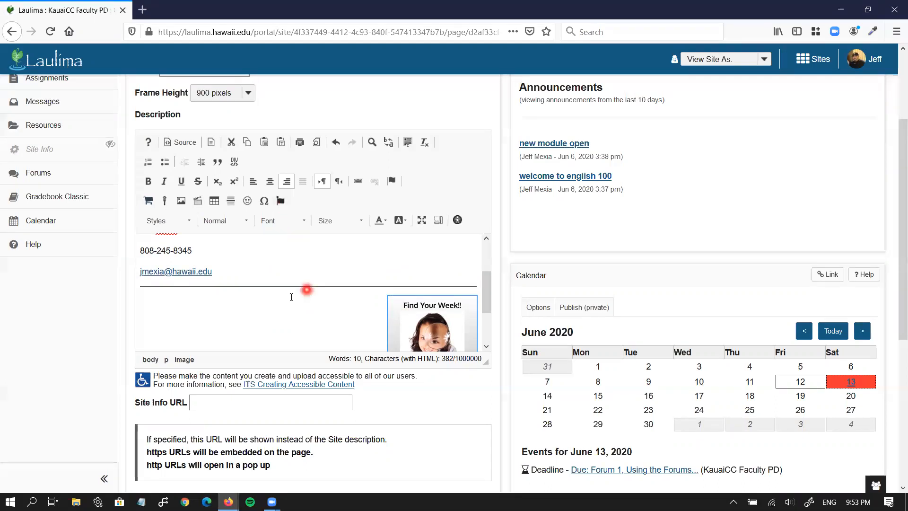
pyautogui.click(284, 316)
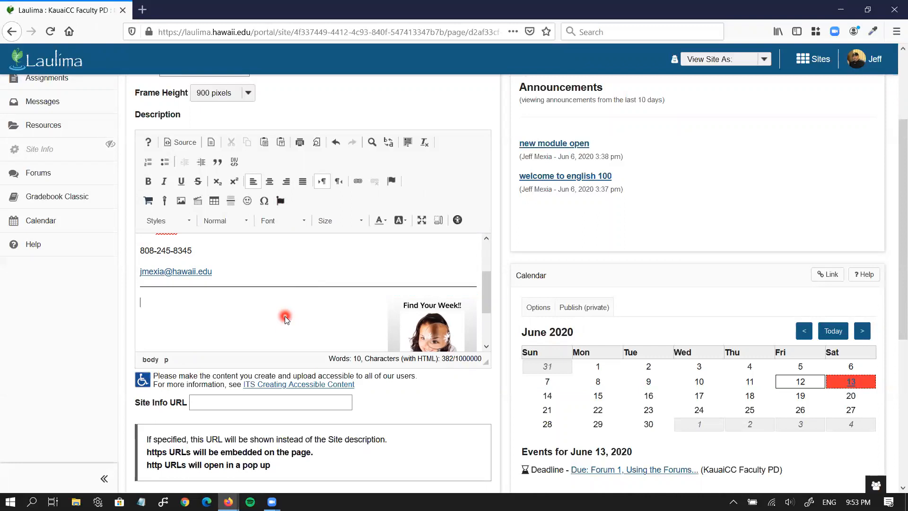
pyautogui.scroll(-1, 285, 316)
pyautogui.scroll(-3, 412, 391)
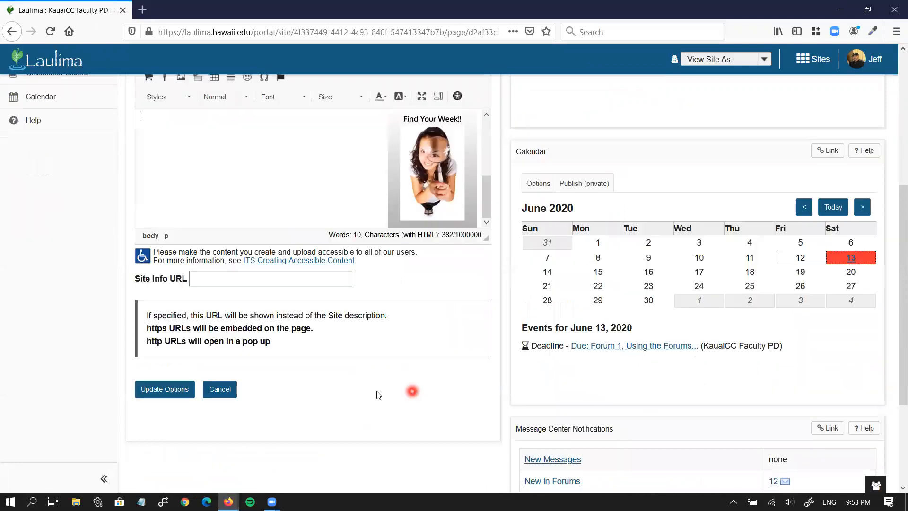
# Save the description with Update Options and review the updated Overview page
pyautogui.click(185, 399)
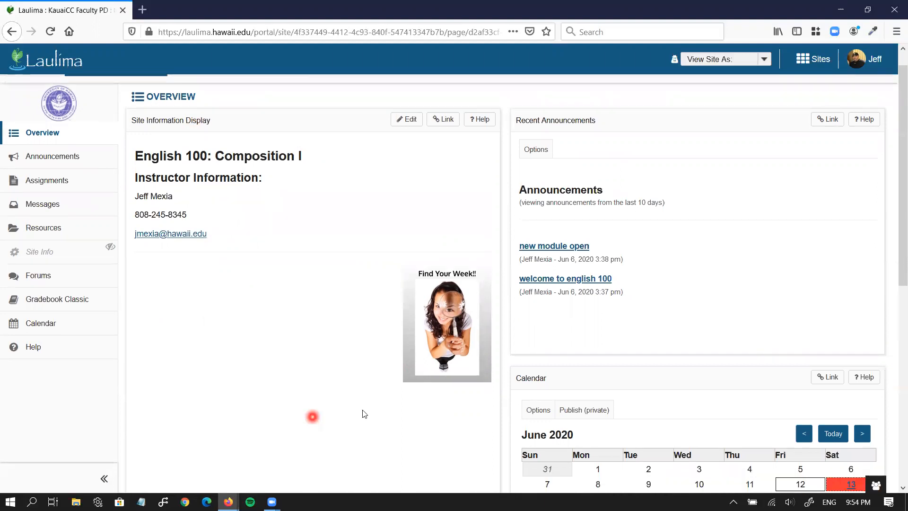
pyautogui.scroll(-1, 312, 416)
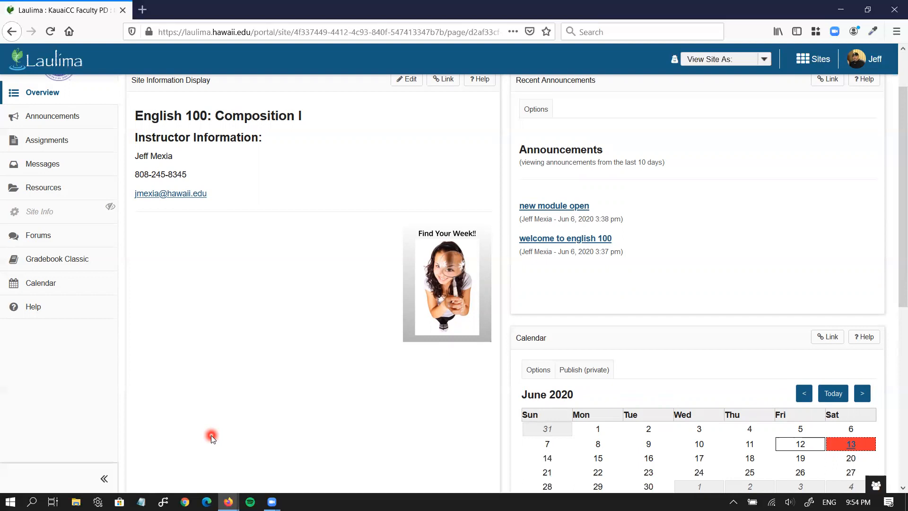
pyautogui.scroll(3, 211, 435)
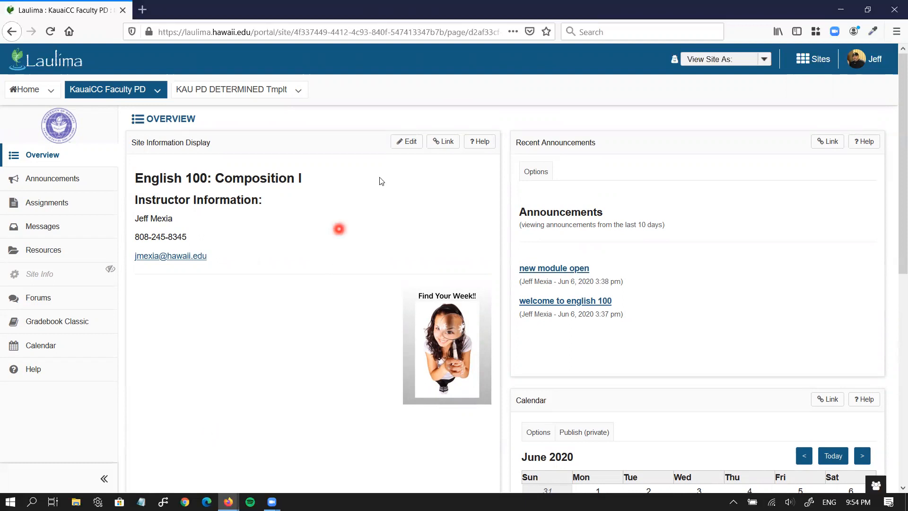
# Reopen the description editor, switch to HTML Source view, and select and copy all the source
pyautogui.click(401, 147)
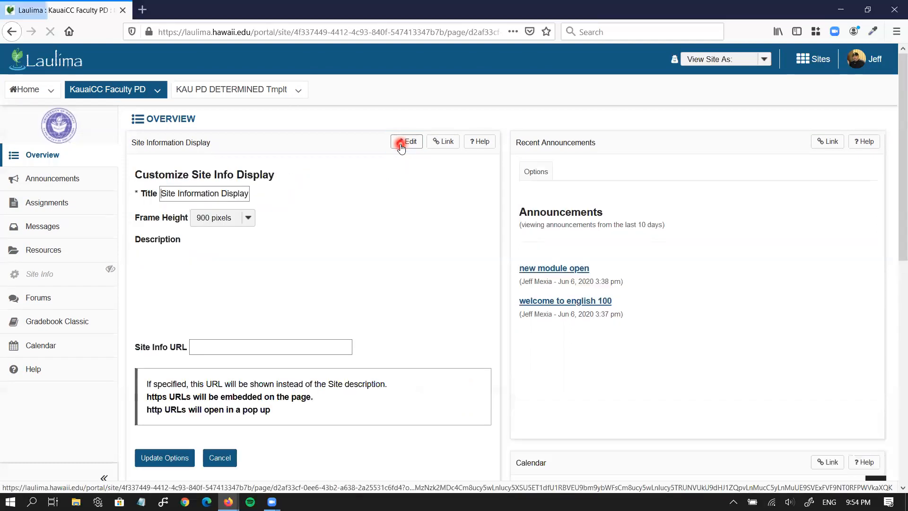
pyautogui.scroll(-1, 461, 185)
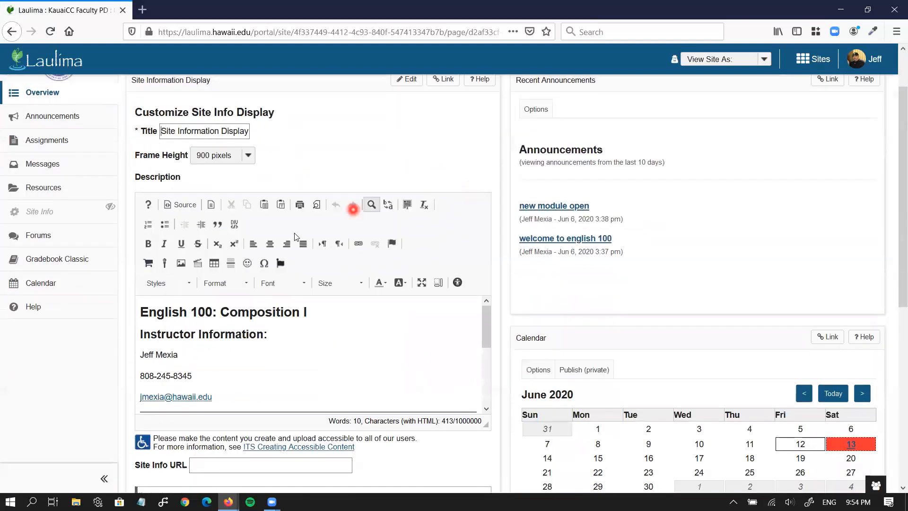
pyautogui.click(179, 208)
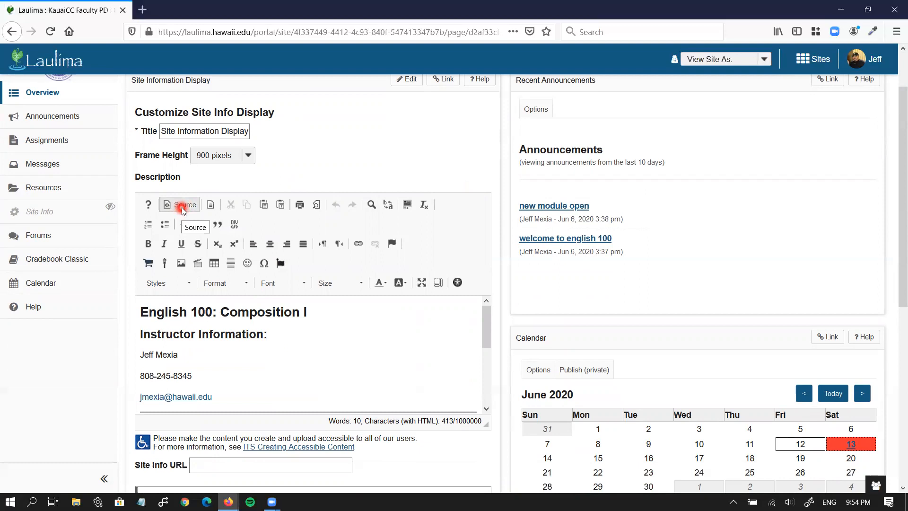
pyautogui.click(182, 210)
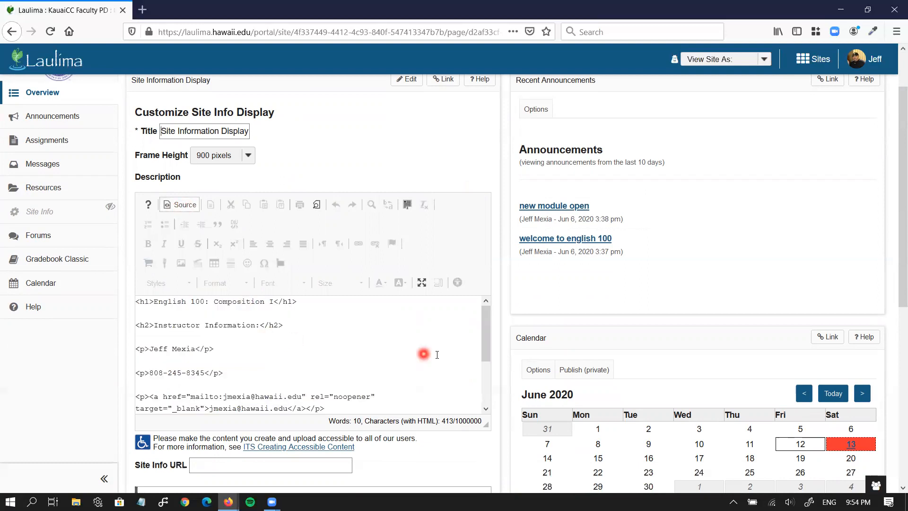
pyautogui.scroll(-3, 440, 355)
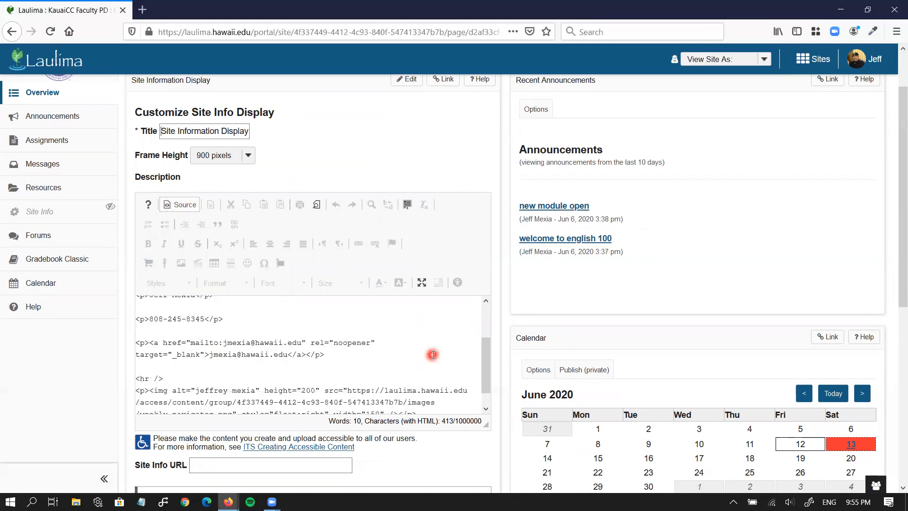
pyautogui.scroll(3, 432, 354)
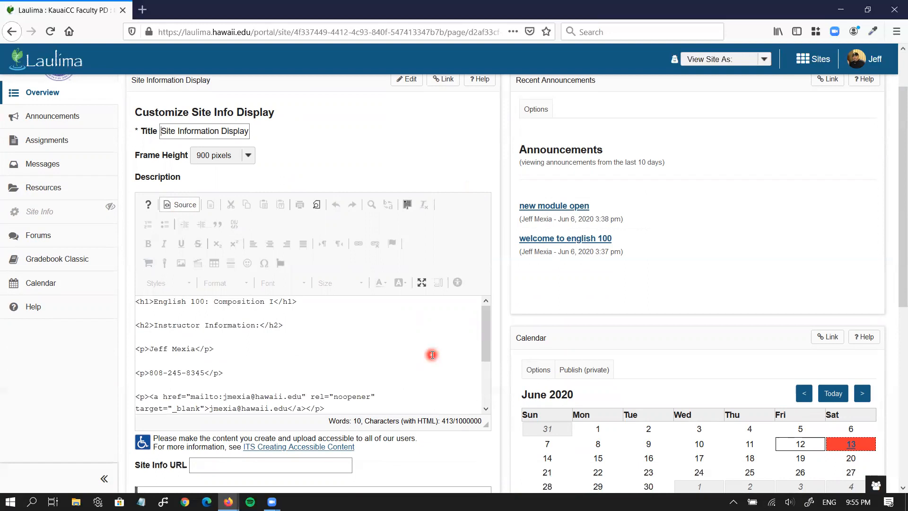
pyautogui.click(250, 327)
pyautogui.hotkey('ctrl', 'a')
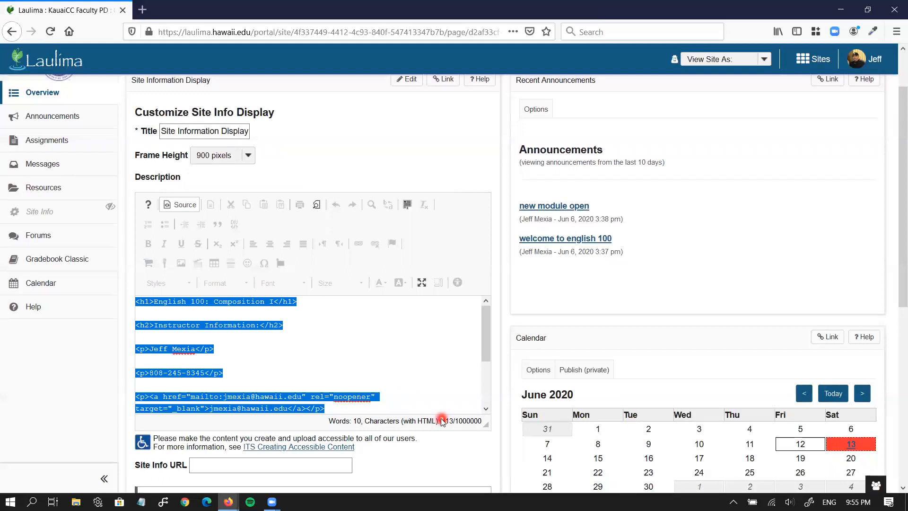
# Cancel the Site Info editor and go to the site's Resources tool
pyautogui.scroll(-3, 442, 431)
pyautogui.scroll(-2, 248, 407)
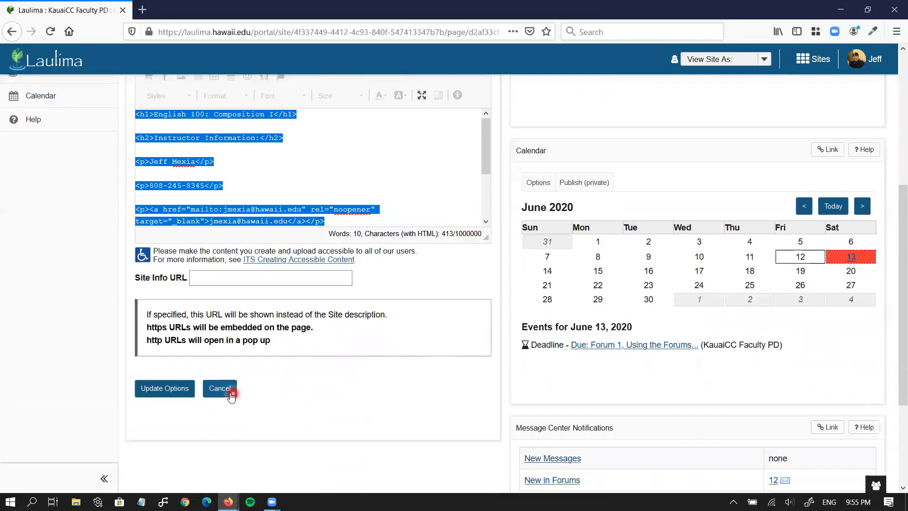
pyautogui.click(230, 394)
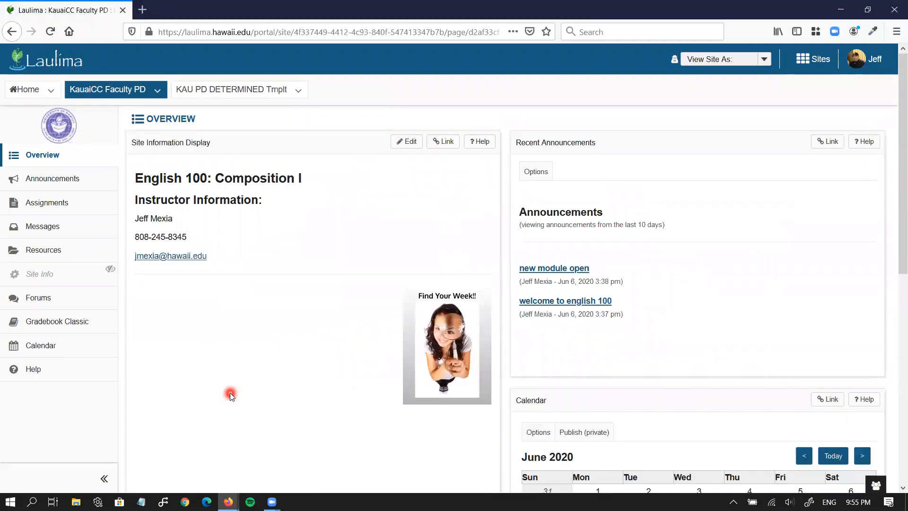
pyautogui.click(76, 250)
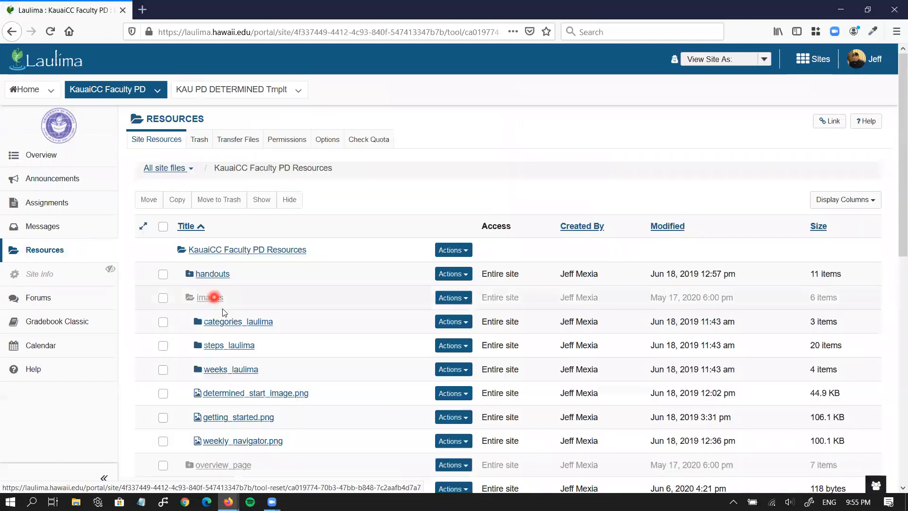
# Create an HTML page in overview_page, paste the course-information HTML into its source, and continue
pyautogui.scroll(-2, 223, 308)
pyautogui.scroll(-2, 224, 312)
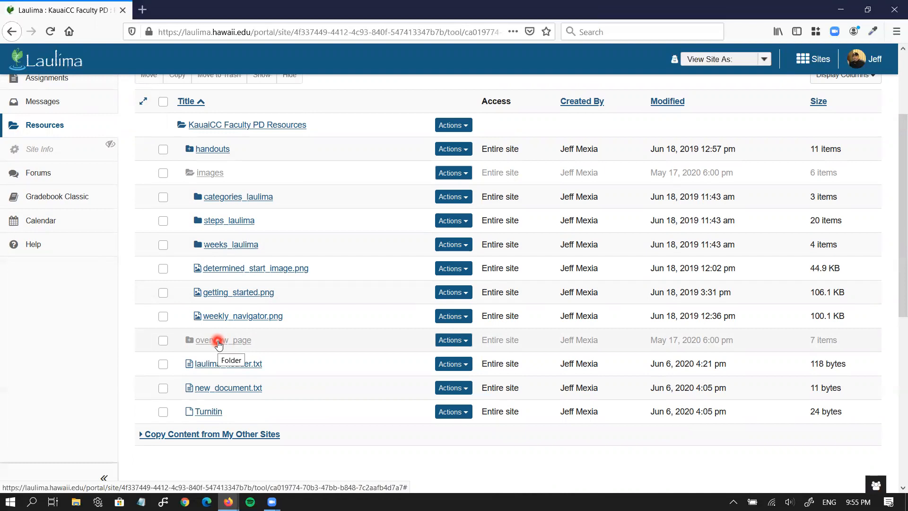
pyautogui.click(454, 342)
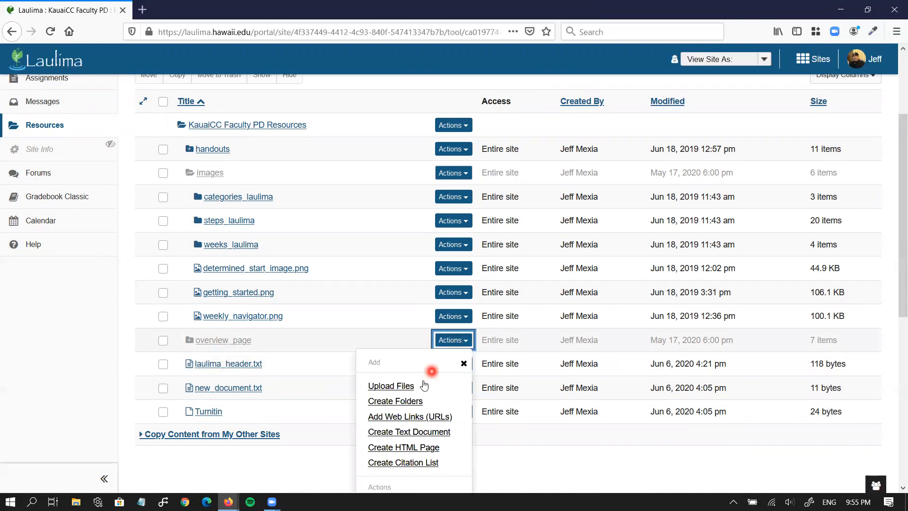
pyautogui.scroll(-1, 419, 395)
pyautogui.scroll(-1, 418, 394)
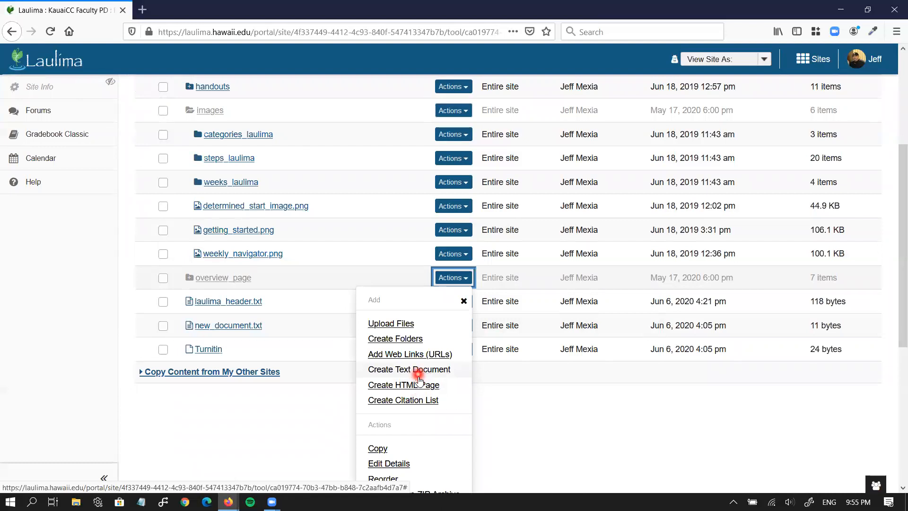
pyautogui.click(419, 386)
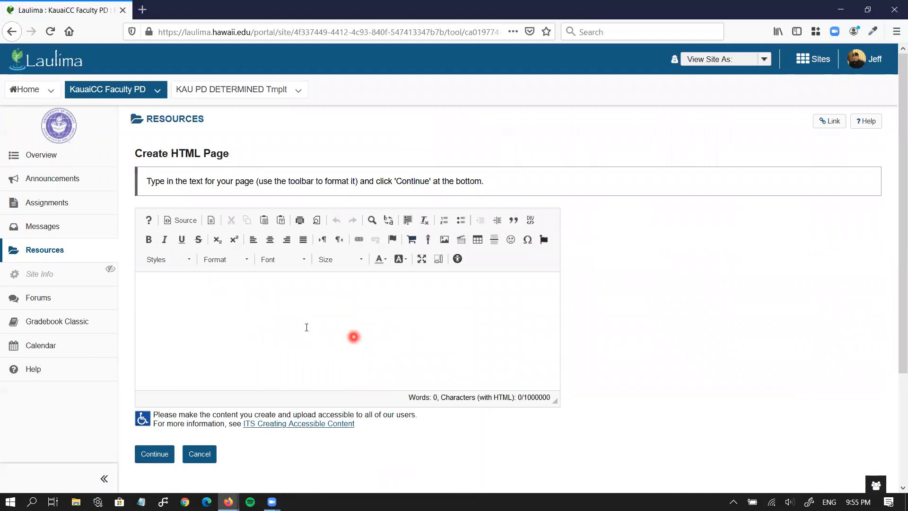
pyautogui.click(192, 222)
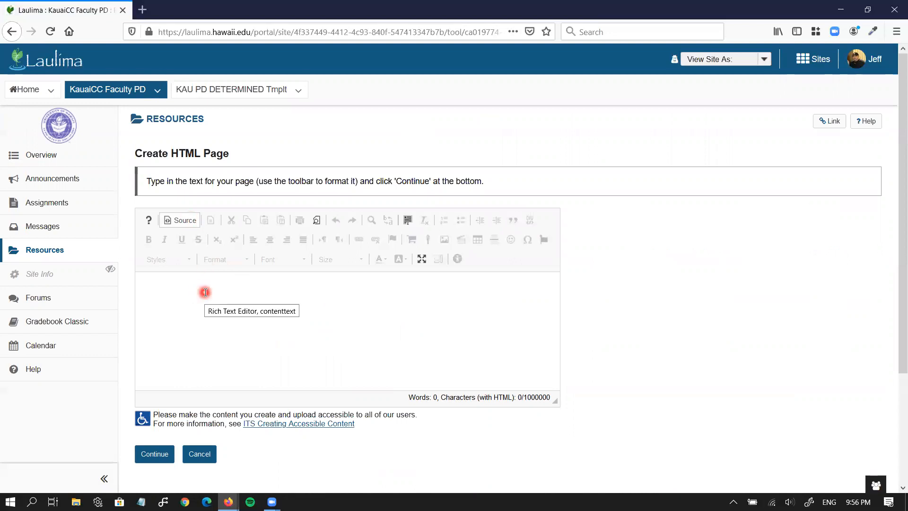
pyautogui.hotkey('ctrl', 'v')
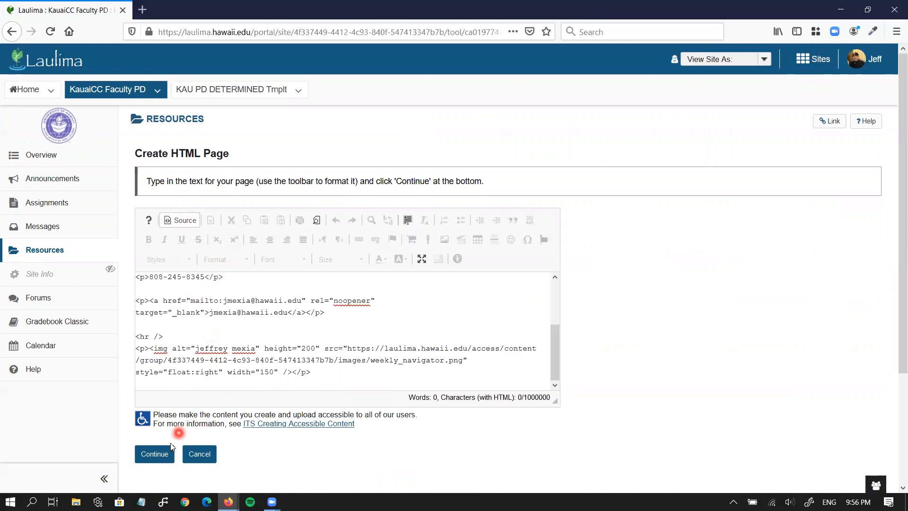
pyautogui.click(157, 455)
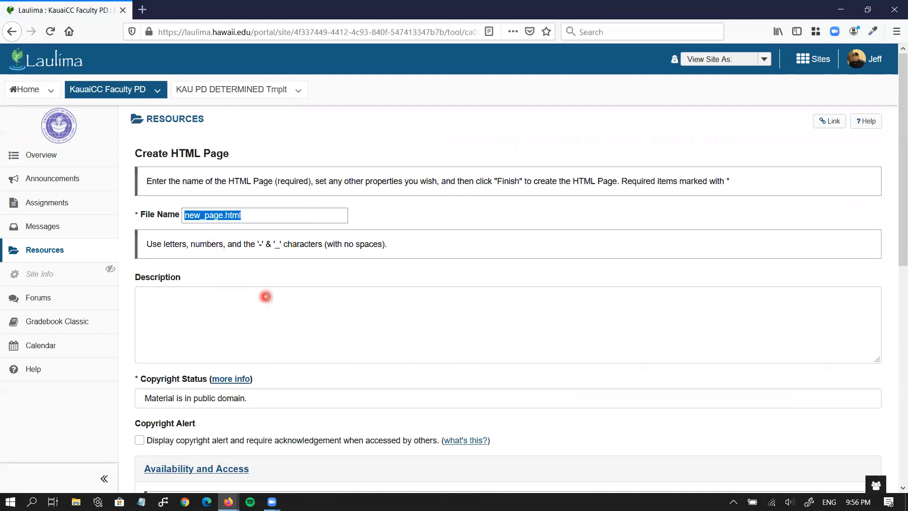
# Keep the default name new_page.html and finish creating the page in overview_page
pyautogui.scroll(-1, 265, 298)
pyautogui.scroll(-1, 267, 297)
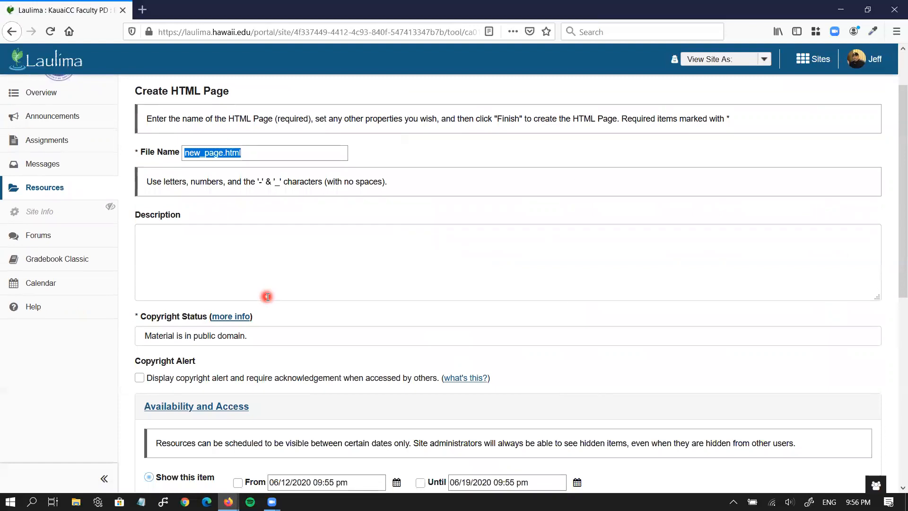
pyautogui.click(295, 252)
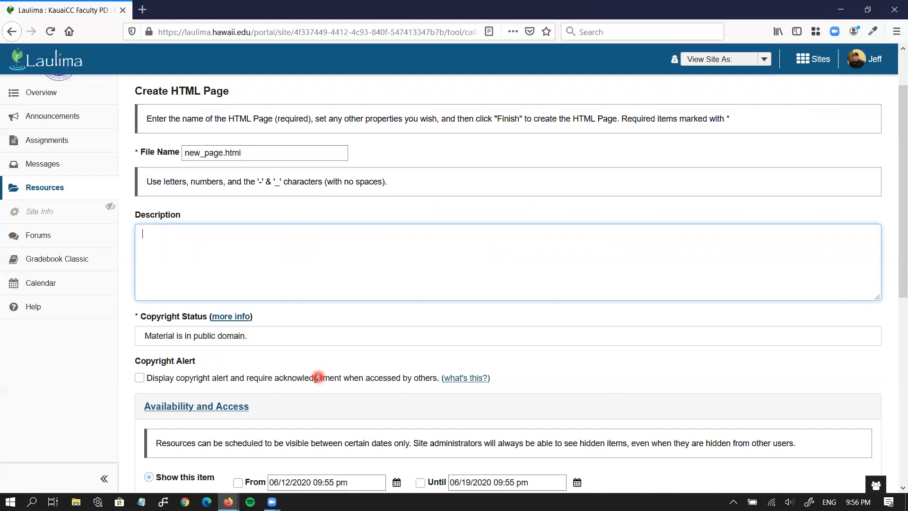
pyautogui.scroll(-3, 318, 377)
pyautogui.scroll(-1, 318, 377)
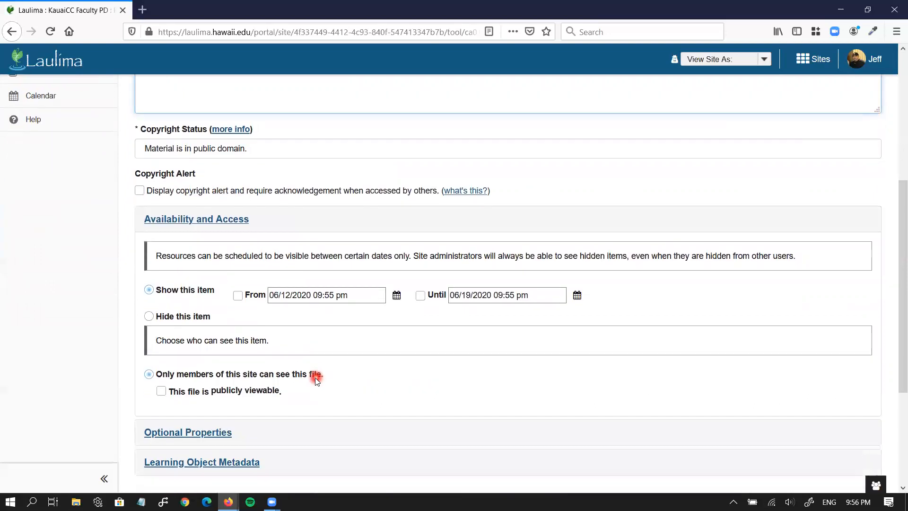
pyautogui.scroll(-4, 265, 425)
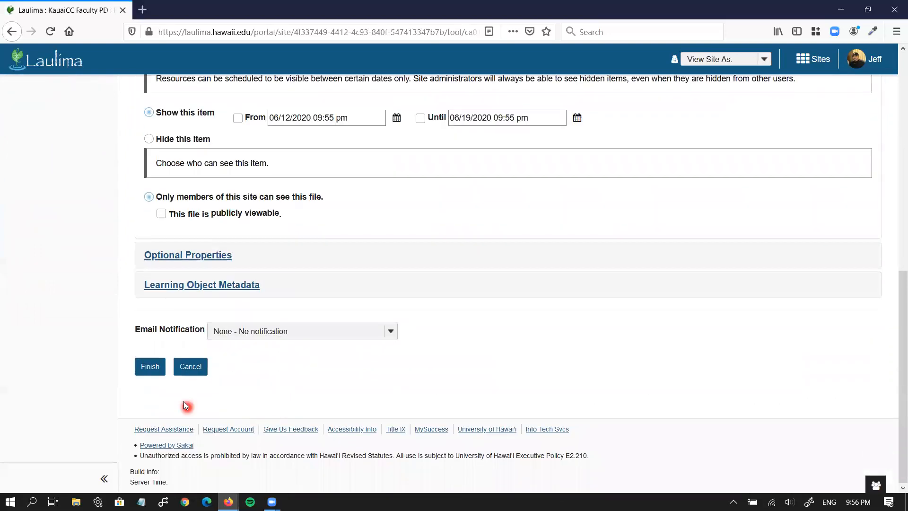
pyautogui.click(150, 369)
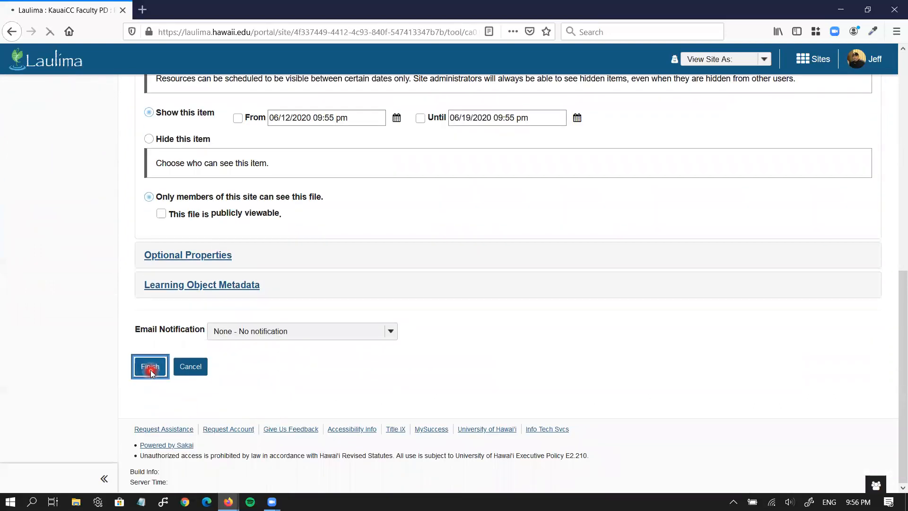
pyautogui.scroll(-1, 222, 393)
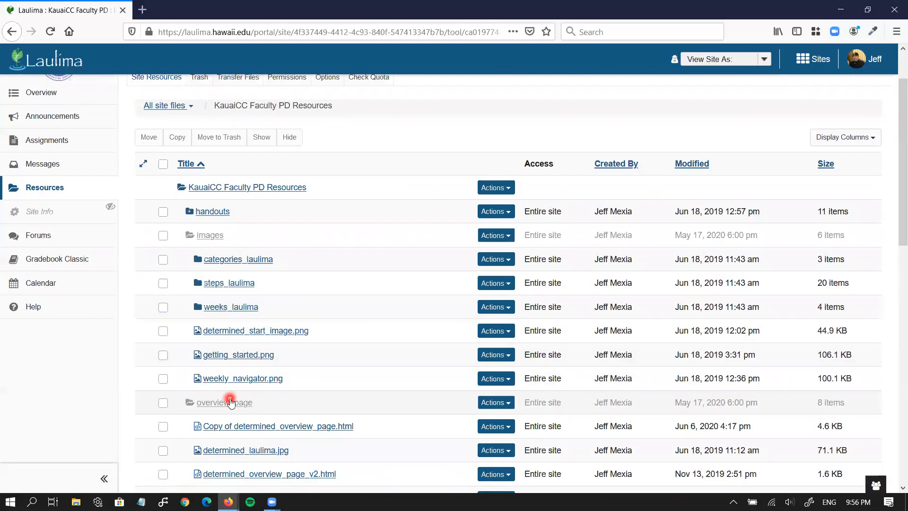
pyautogui.scroll(-2, 231, 403)
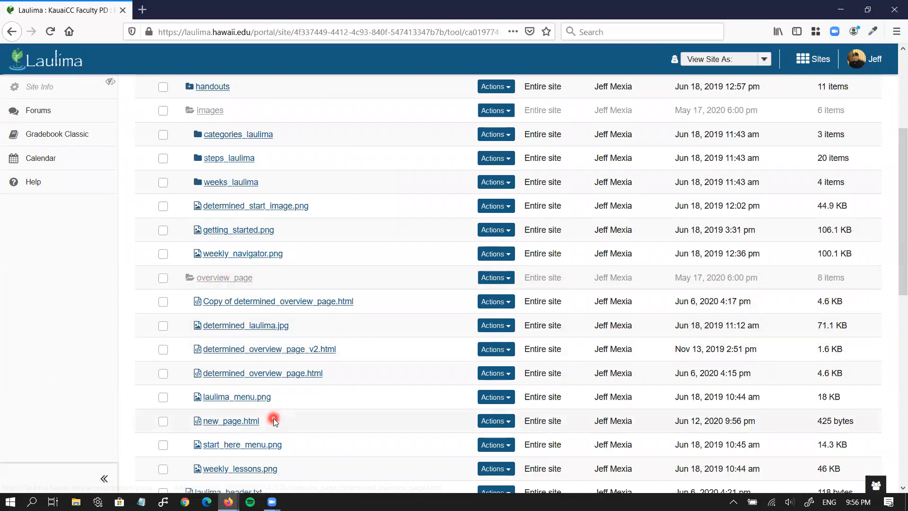
pyautogui.scroll(-1, 275, 421)
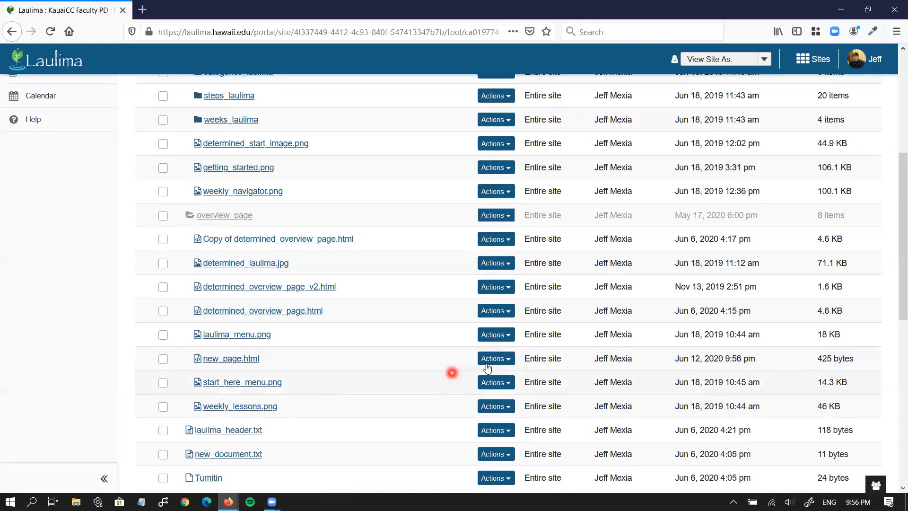
pyautogui.click(495, 359)
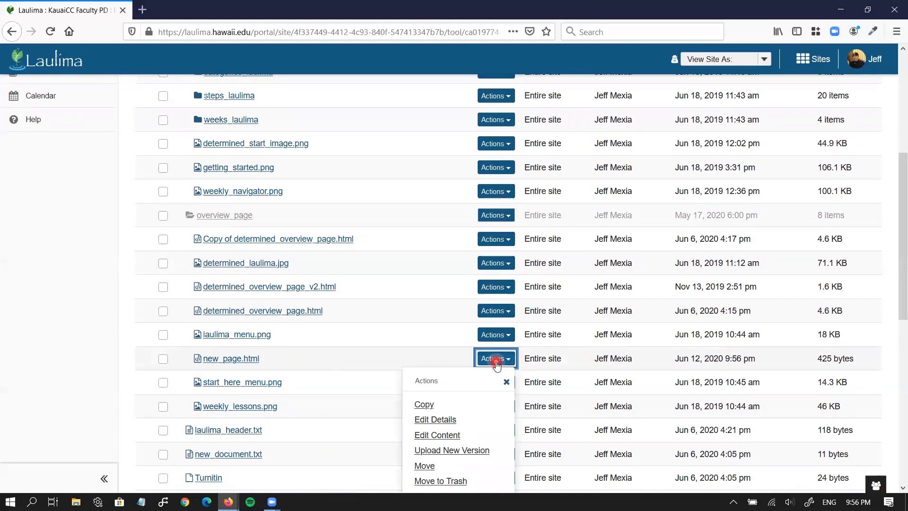
pyautogui.click(466, 420)
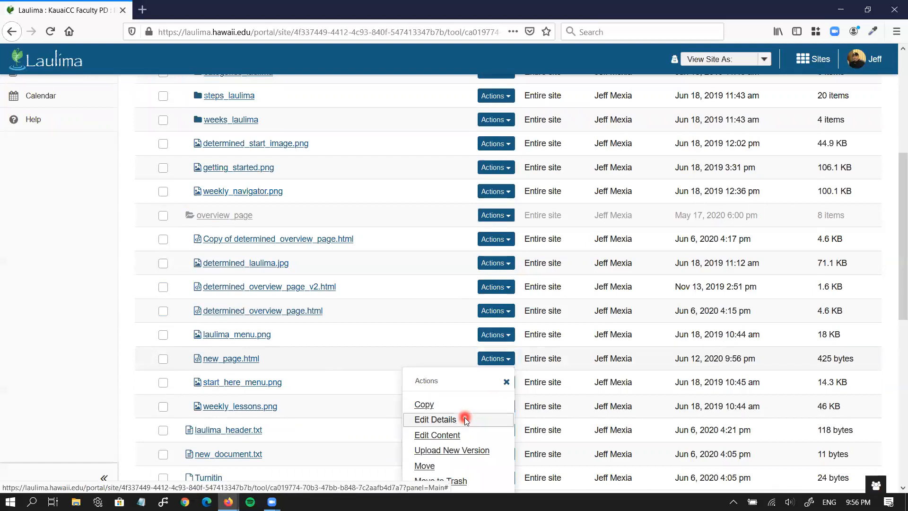
pyautogui.scroll(-4, 378, 396)
pyautogui.scroll(-4, 378, 395)
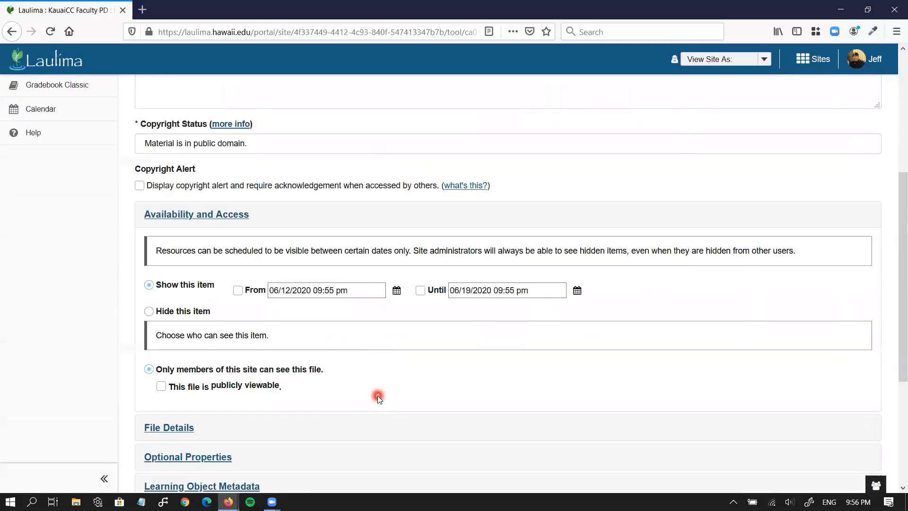
pyautogui.click(164, 290)
pyautogui.scroll(-2, 167, 291)
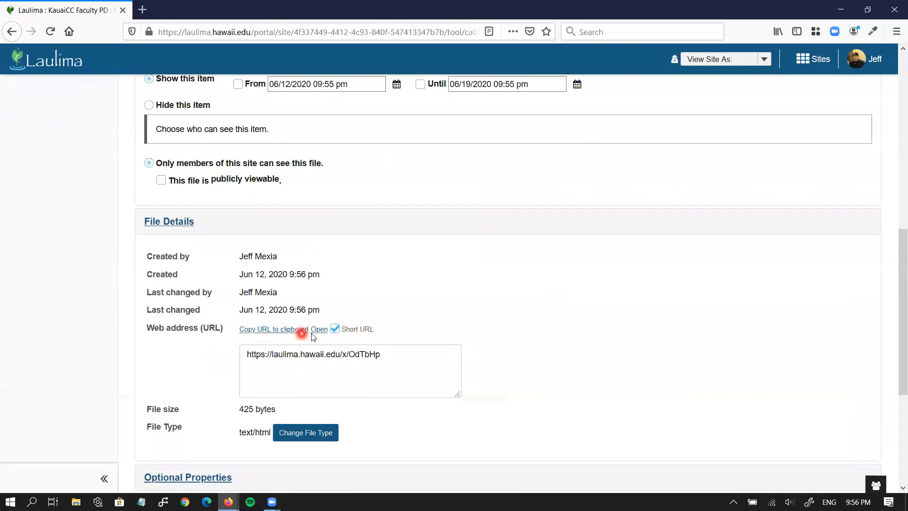
pyautogui.click(251, 329)
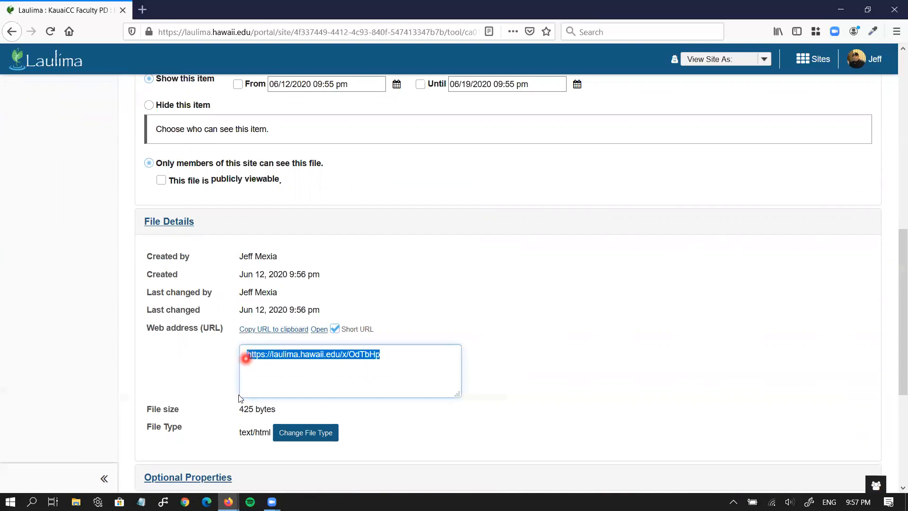
pyautogui.click(272, 331)
pyautogui.scroll(-5, 211, 368)
pyautogui.click(205, 370)
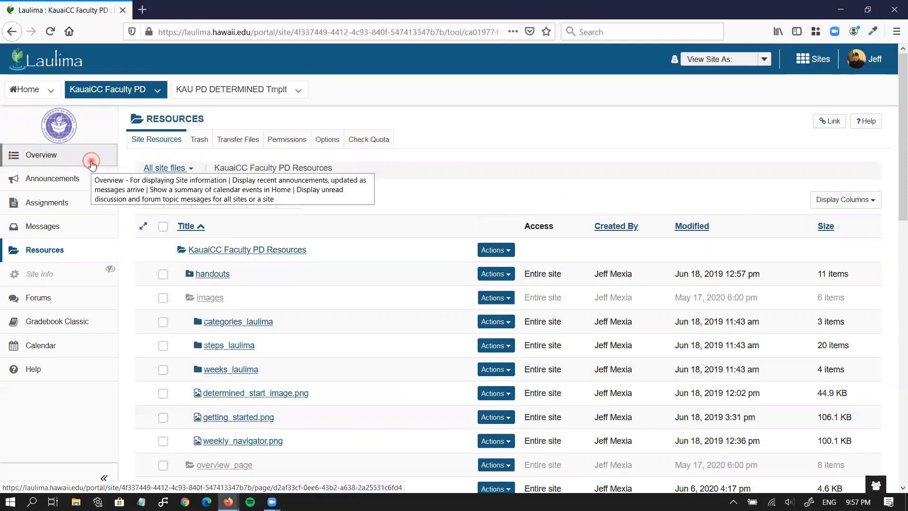
pyautogui.click(91, 164)
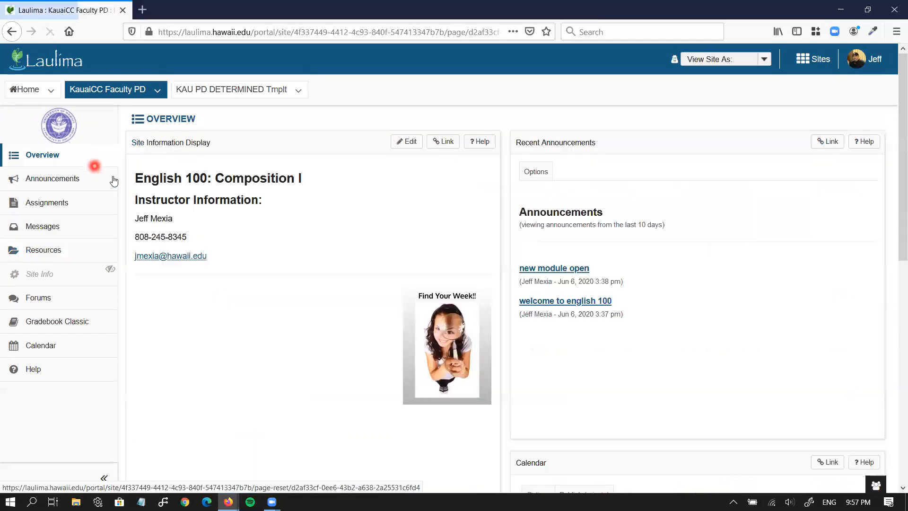
pyautogui.click(401, 145)
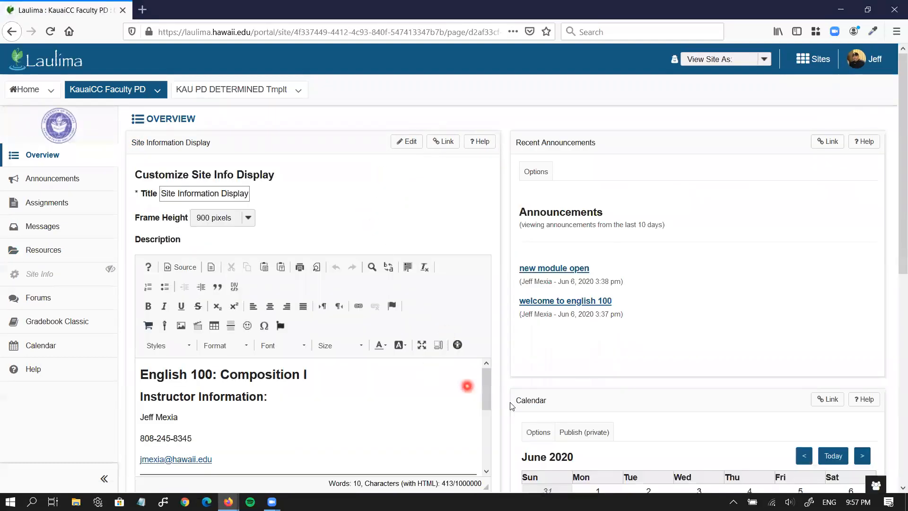
pyautogui.scroll(-2, 499, 405)
pyautogui.scroll(-2, 500, 405)
pyautogui.click(228, 342)
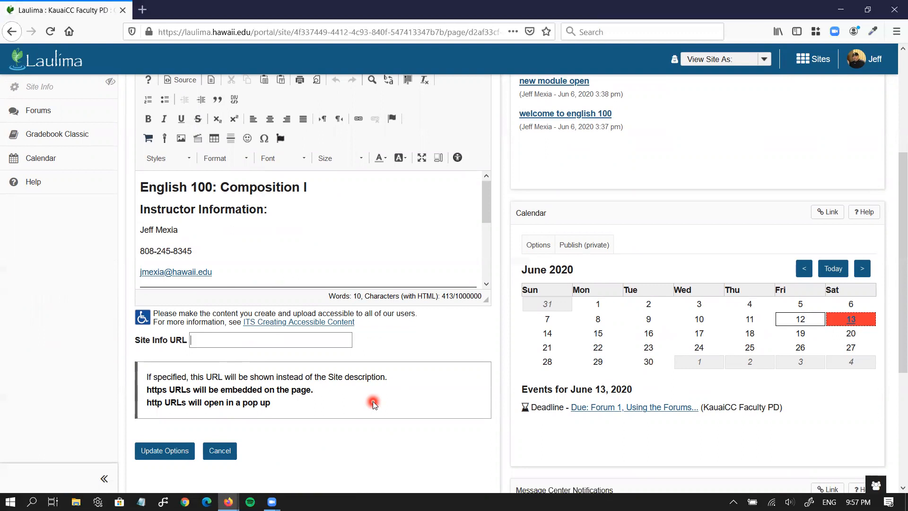
pyautogui.hotkey('ctrl', 'v')
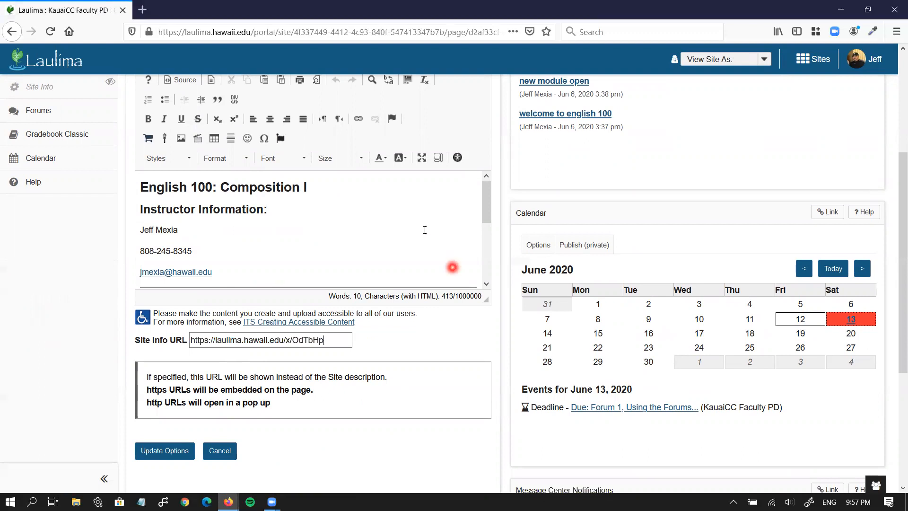
pyautogui.scroll(3, 365, 218)
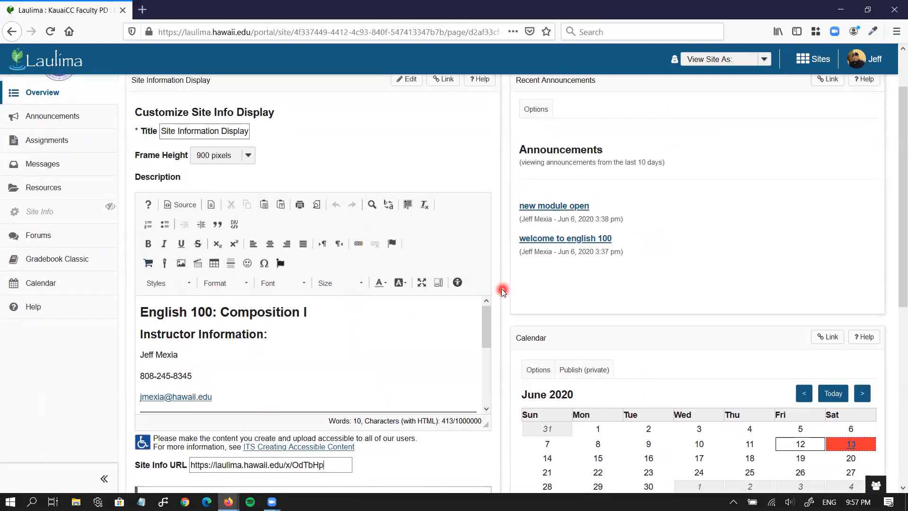
pyautogui.scroll(-3, 501, 288)
# Delete the whole site description and the Site Info URL text, then save the display options
pyautogui.click(151, 189)
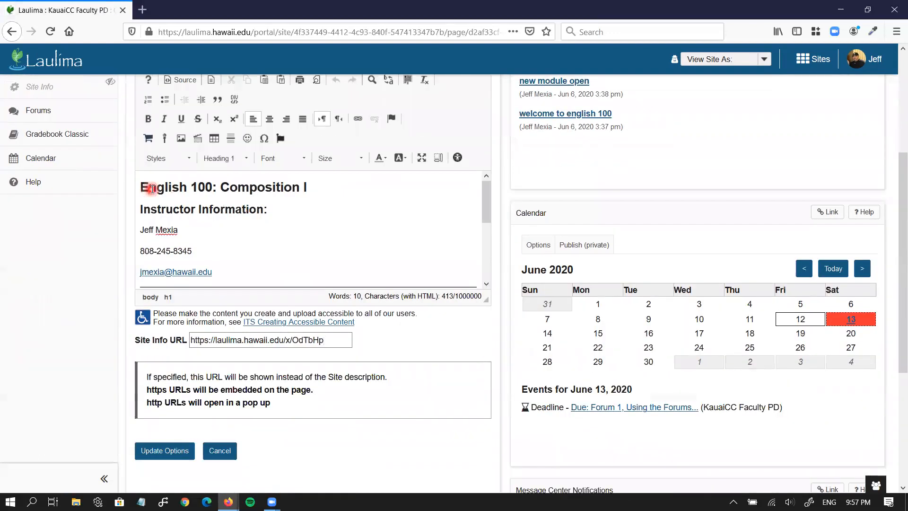
pyautogui.hotkey('ctrl', 'a')
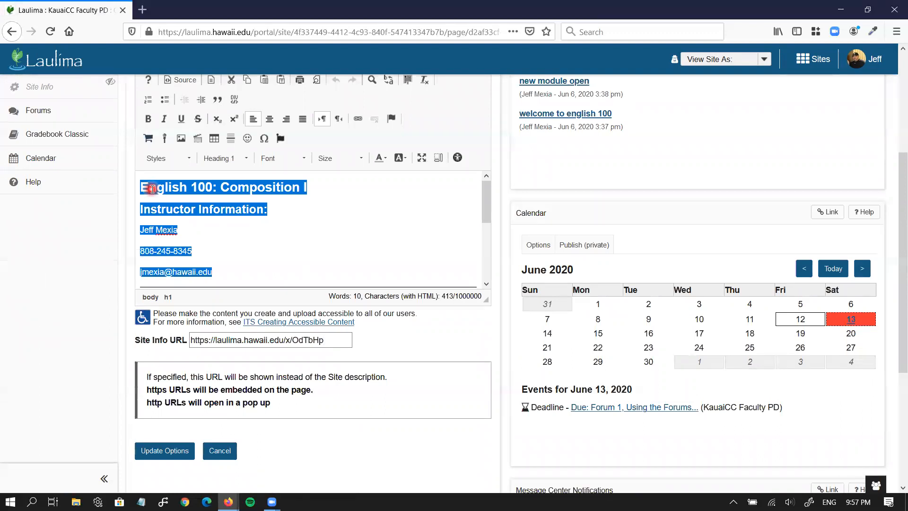
pyautogui.press('BackSpace')
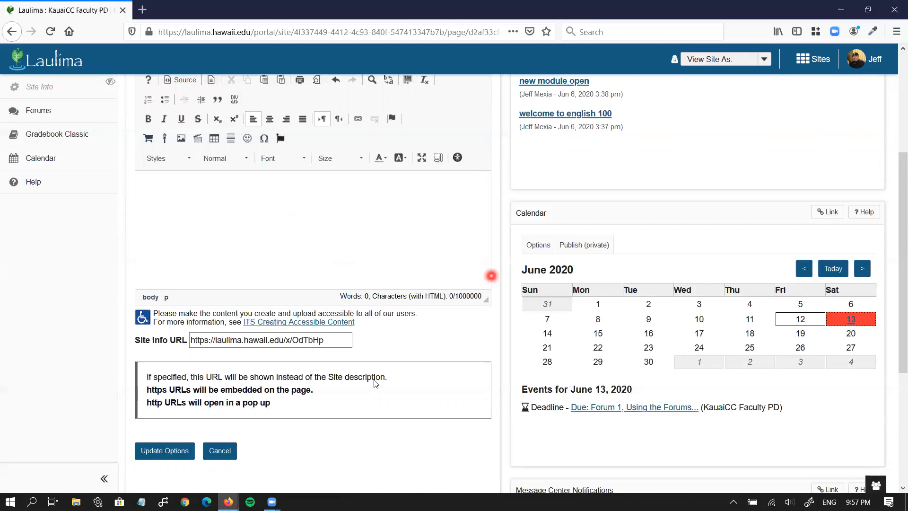
pyautogui.click(332, 343)
pyautogui.moveTo(230, 342); pyautogui.dragTo(162, 346)
pyautogui.press('Delete')
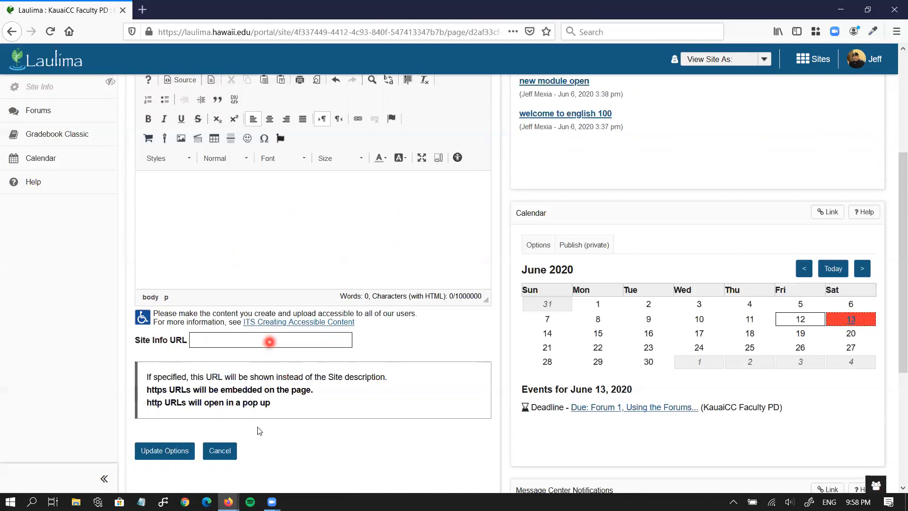
pyautogui.click(177, 452)
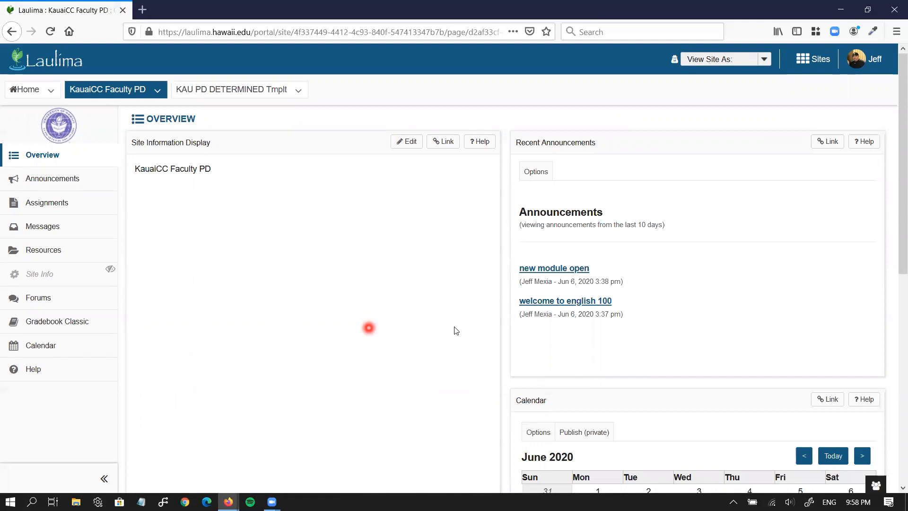
# Paste the short URL into the empty Site Info URL field and save the display options
pyautogui.click(405, 142)
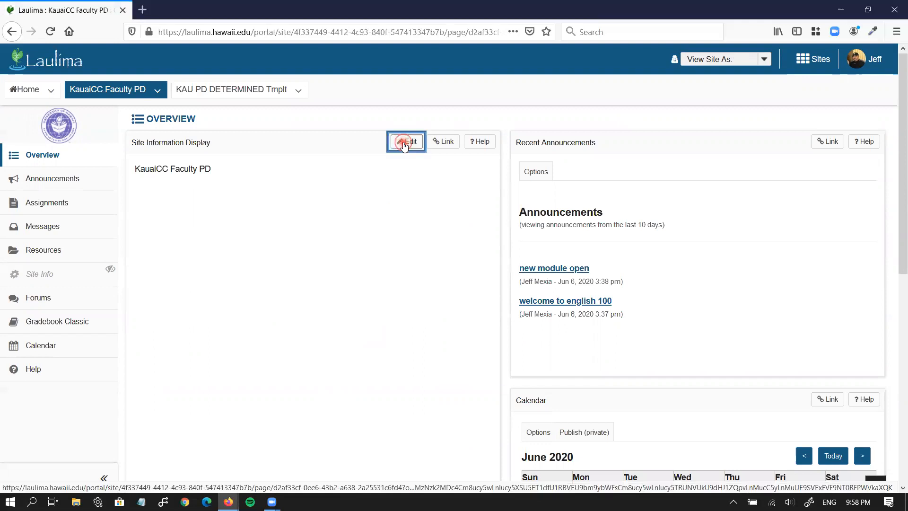
pyautogui.scroll(-4, 424, 307)
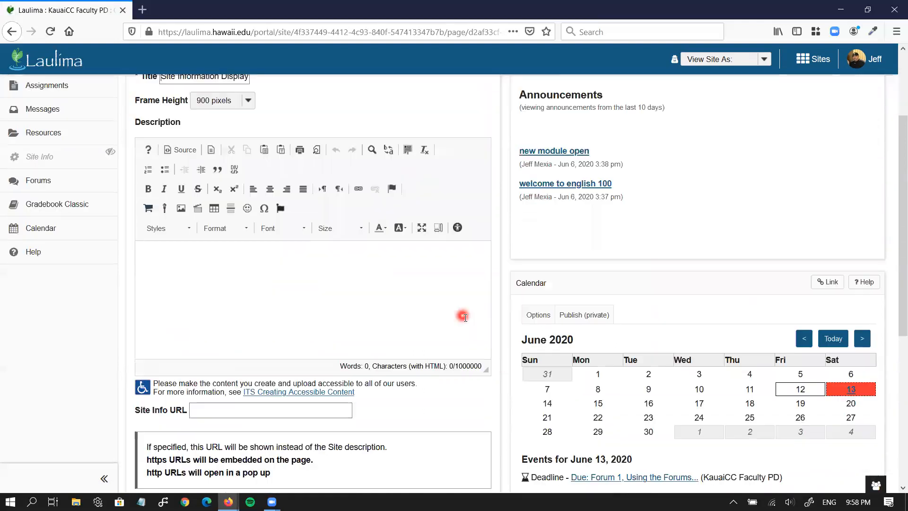
pyautogui.click(280, 340)
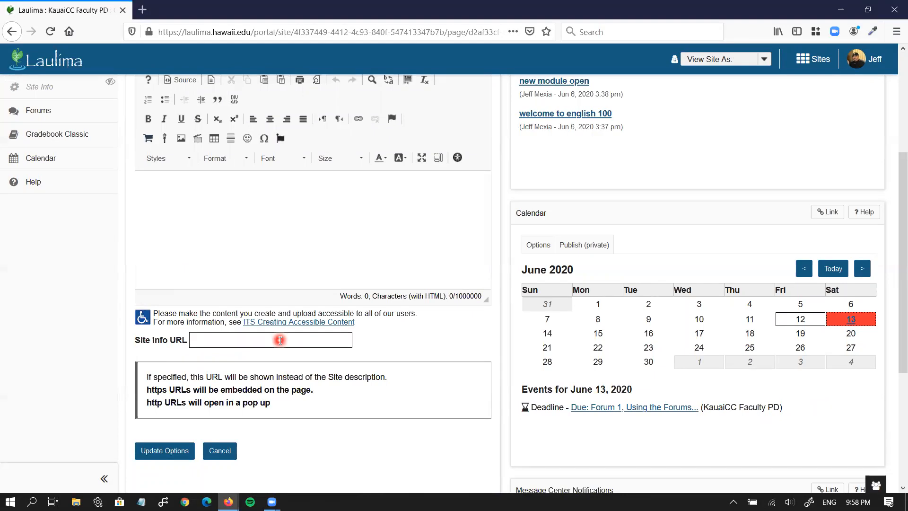
pyautogui.hotkey('ctrl', 'v')
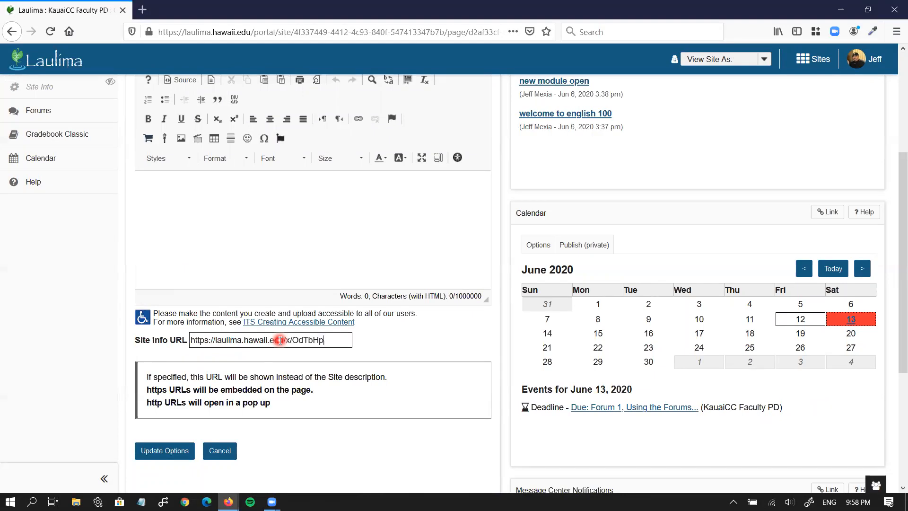
pyautogui.click(174, 451)
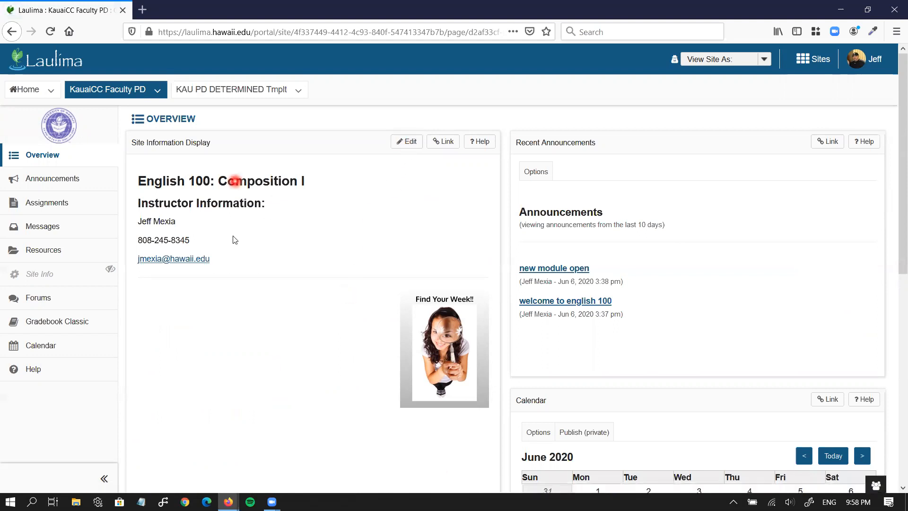
# Reopen the site info display settings and cancel without changing anything
pyautogui.click(402, 142)
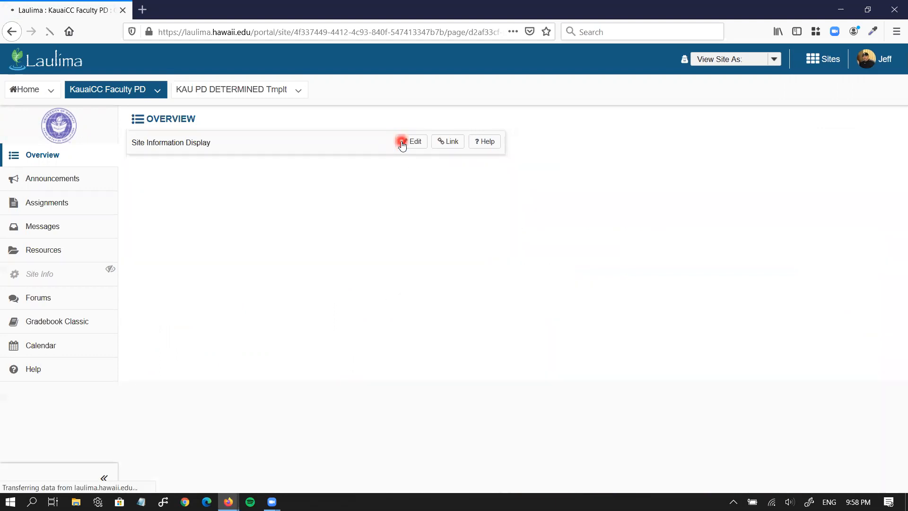
pyautogui.scroll(-1, 324, 339)
pyautogui.scroll(-2, 325, 339)
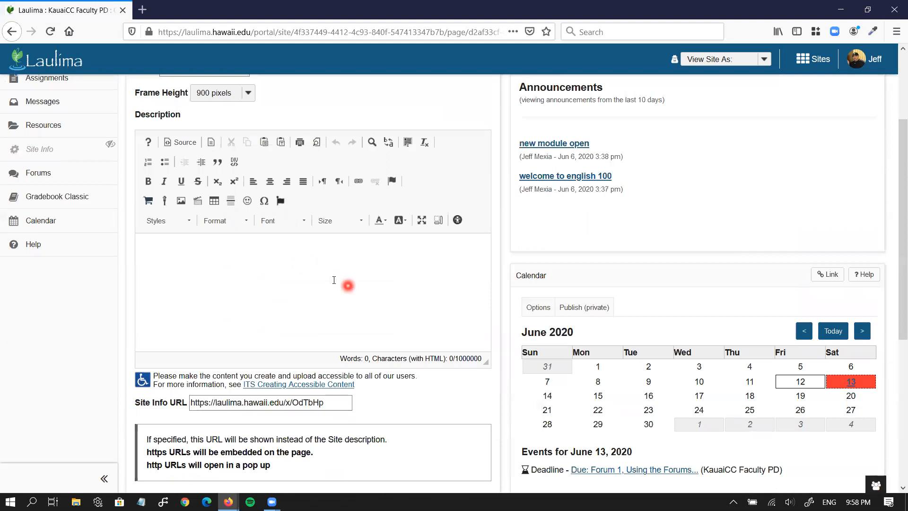
pyautogui.scroll(-3, 387, 406)
pyautogui.click(219, 390)
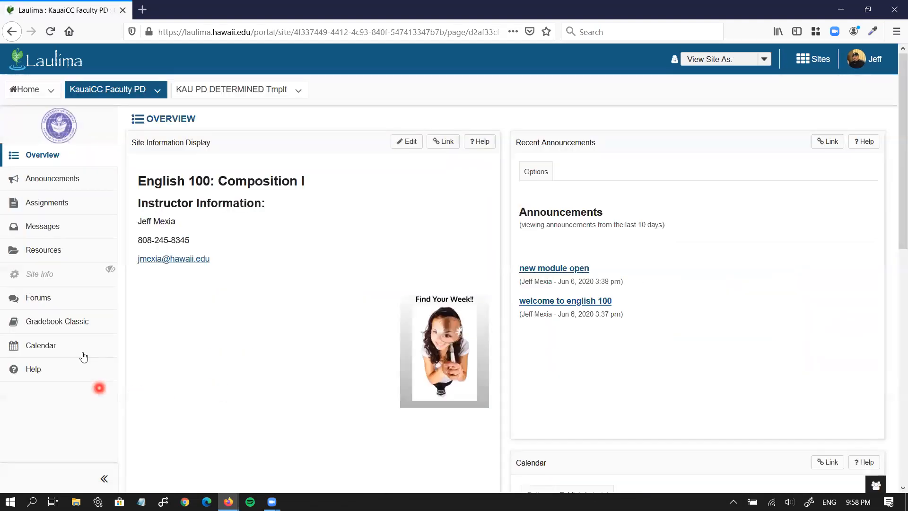
# Go to Resources and open new_page.html's content in the HTML page editor
pyautogui.click(65, 258)
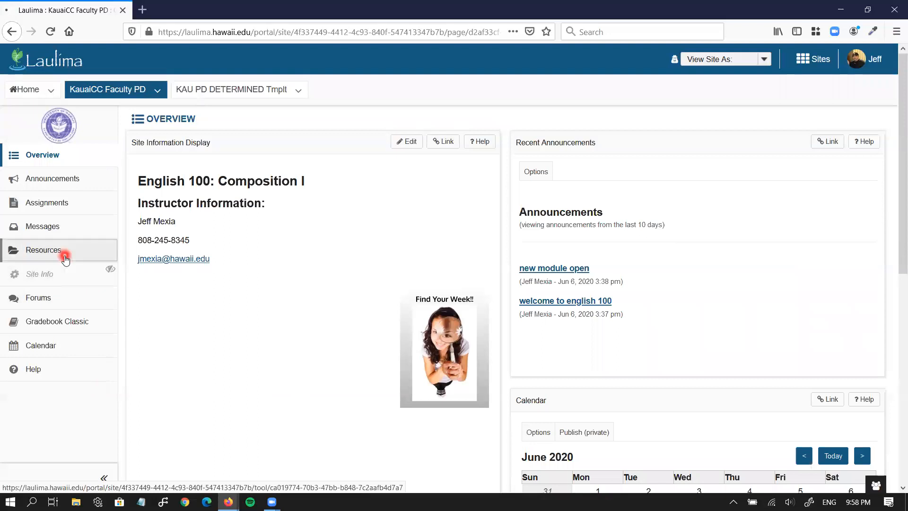
pyautogui.scroll(-2, 217, 378)
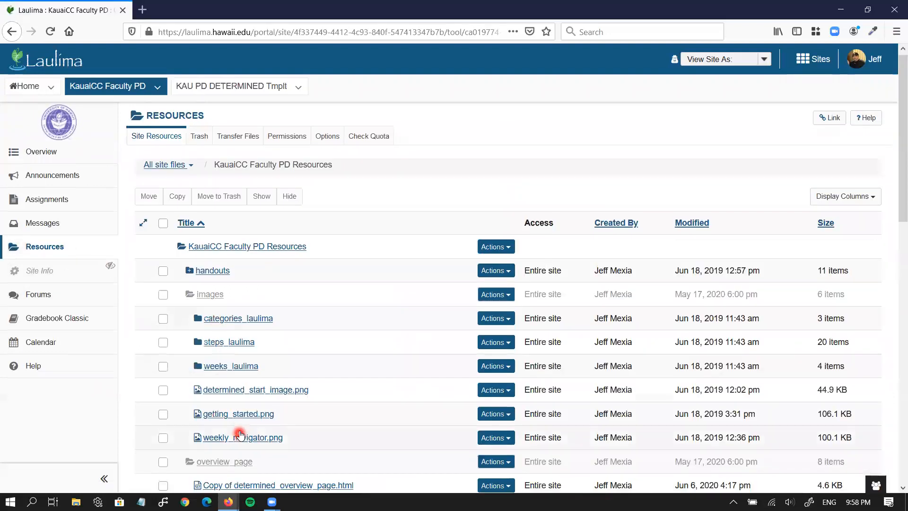
pyautogui.scroll(-4, 215, 425)
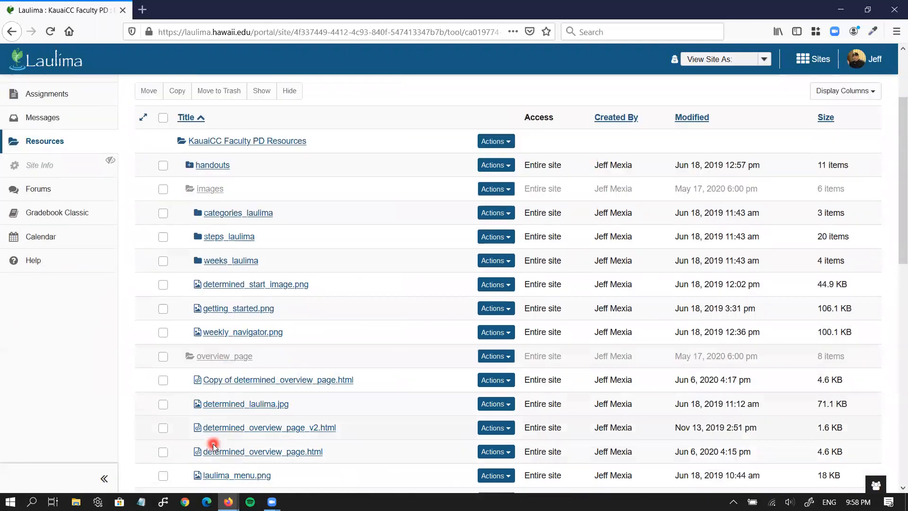
pyautogui.scroll(-2, 225, 383)
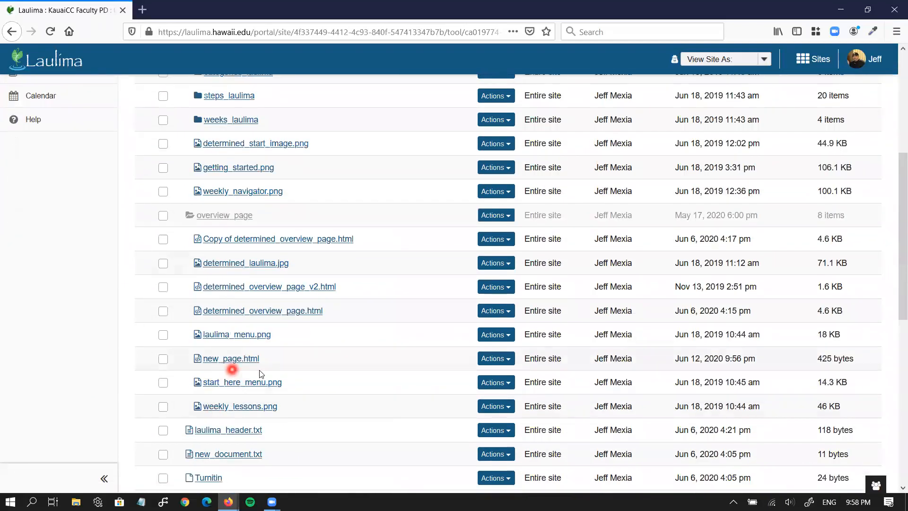
pyautogui.click(509, 364)
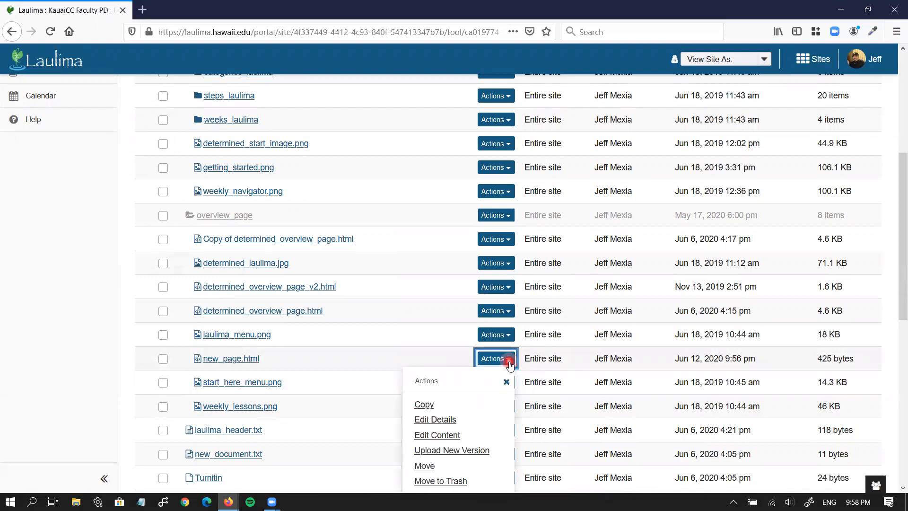
pyautogui.click(476, 436)
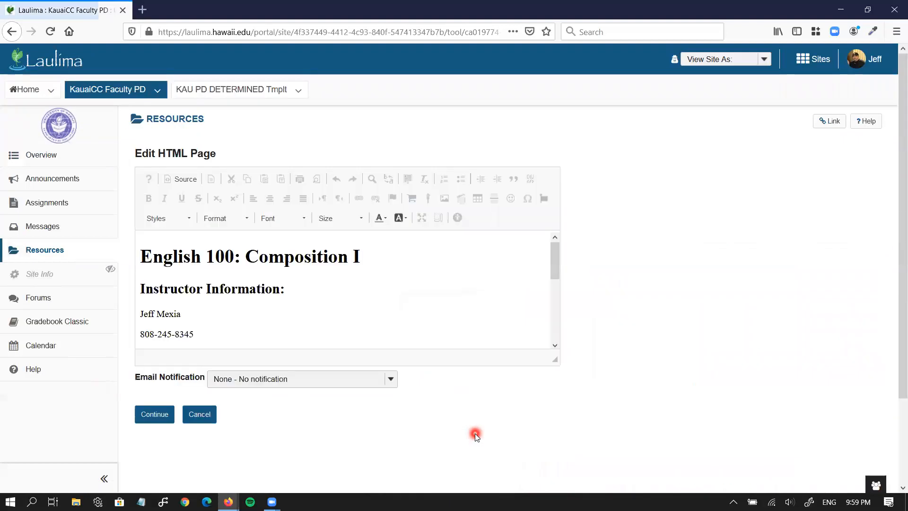
# Enlarge the editor and prepare an empty paragraph below the email line
pyautogui.moveTo(557, 366); pyautogui.dragTo(619, 414)
pyautogui.scroll(-2, 288, 329)
pyautogui.click(275, 324)
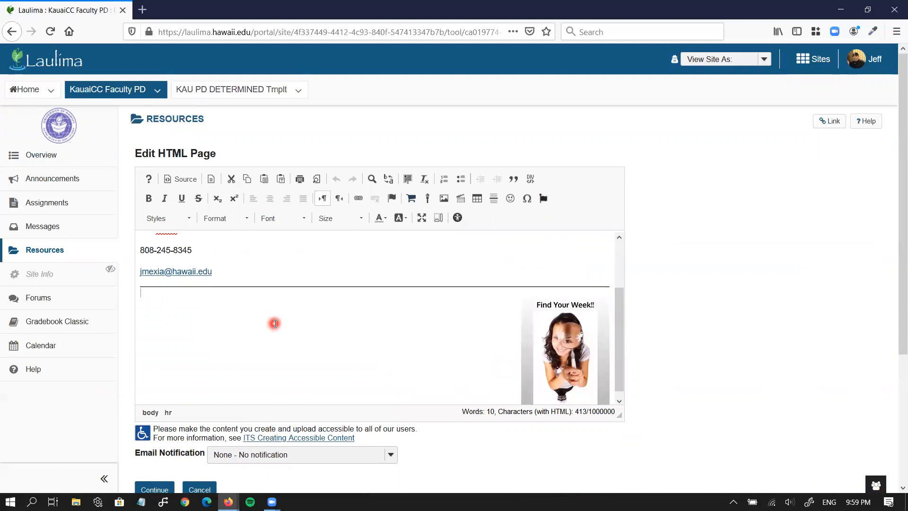
pyautogui.press('Return')
pyautogui.click(337, 179)
pyautogui.click(247, 218)
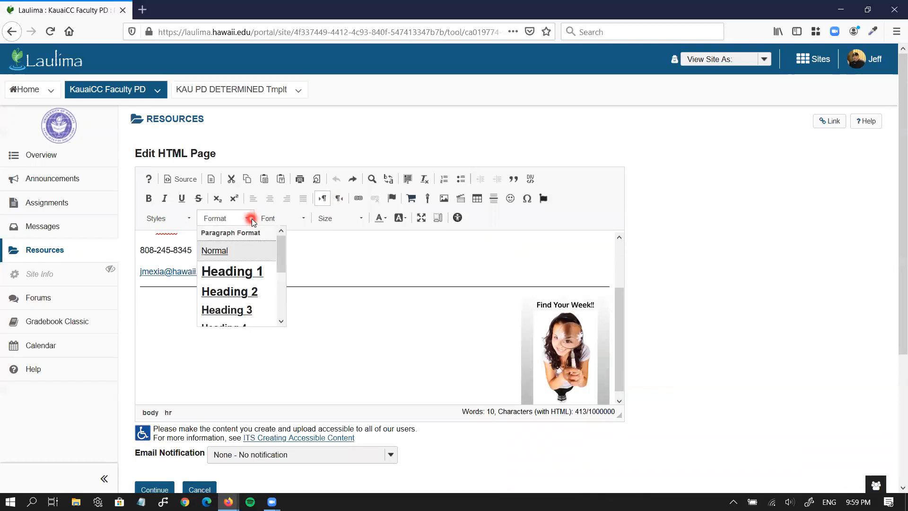
pyautogui.click(252, 292)
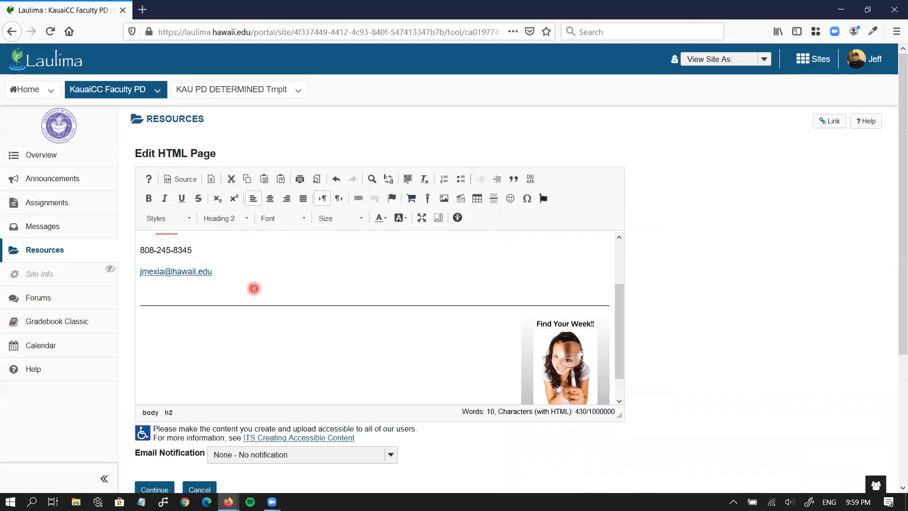
pyautogui.click(254, 294)
pyautogui.press('BackSpace')
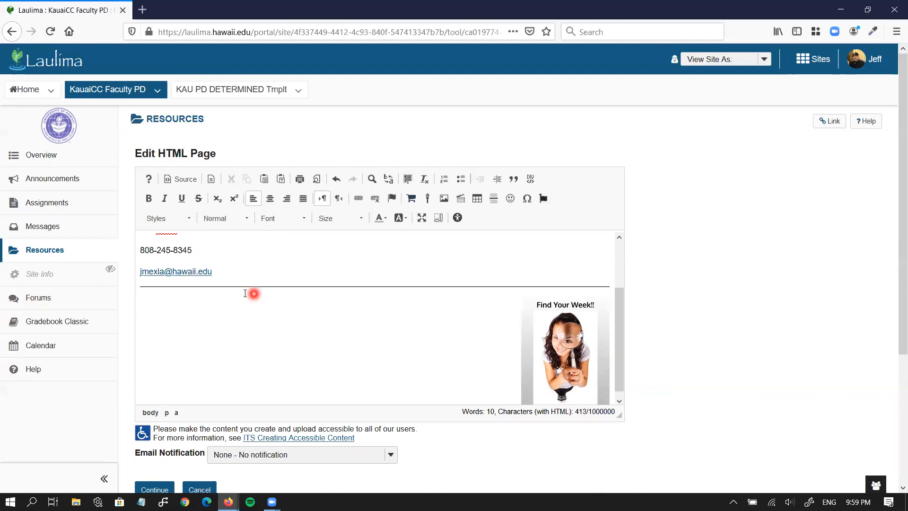
pyautogui.click(218, 320)
pyautogui.press('Return')
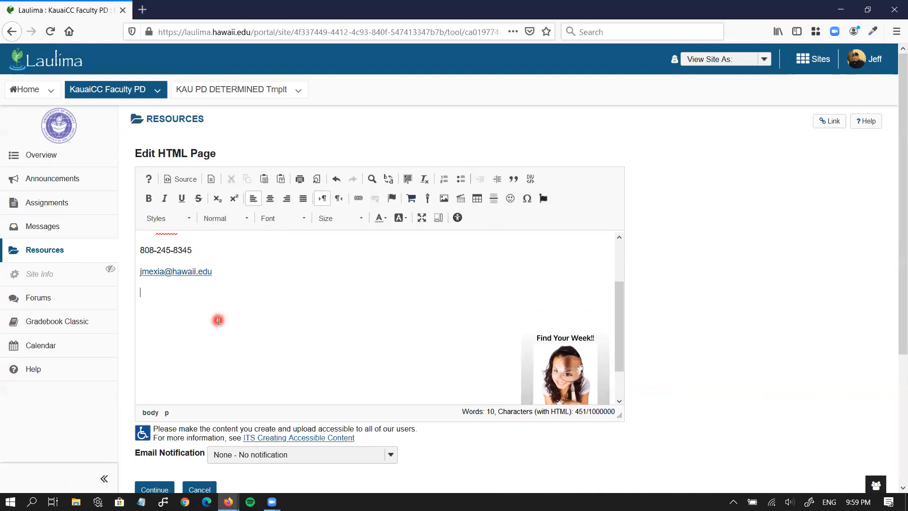
pyautogui.press('Return')
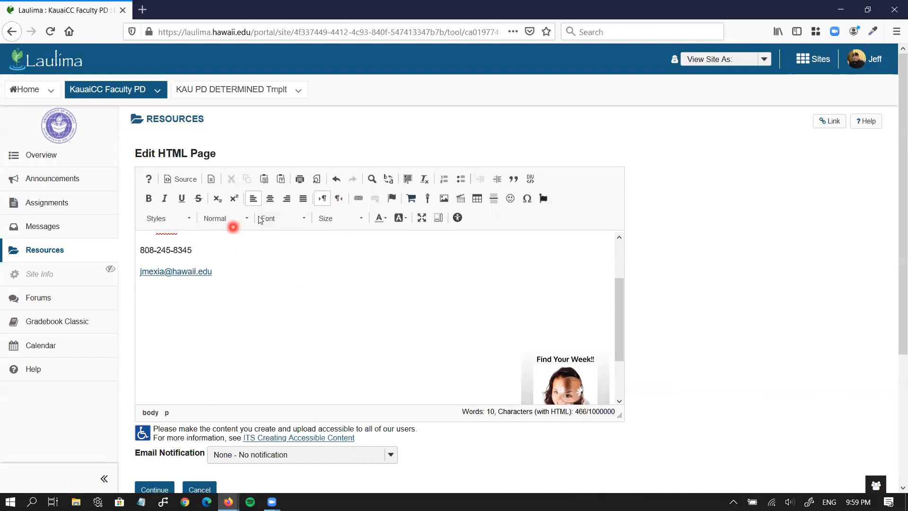
# Insert a horizontal rule followed by a Heading 2 reading 'Required Materials'
pyautogui.click(494, 198)
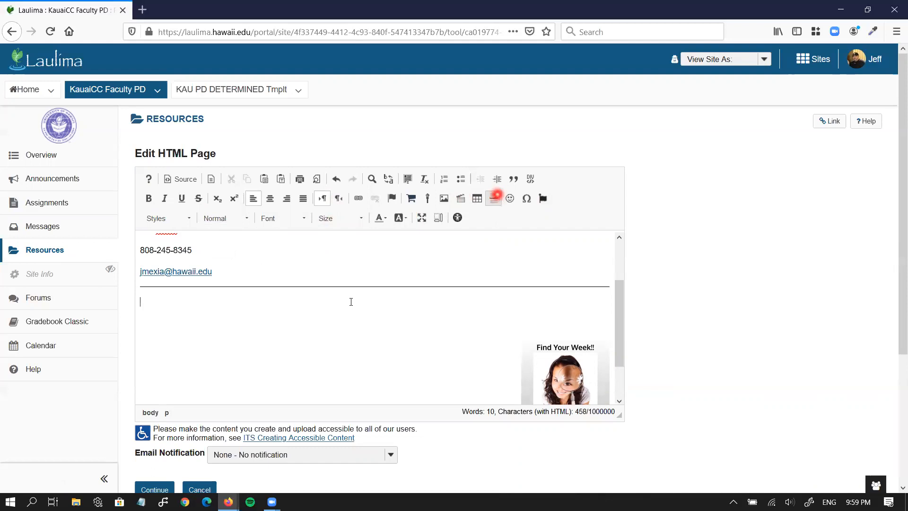
pyautogui.click(248, 221)
pyautogui.click(230, 292)
pyautogui.write('Requ')
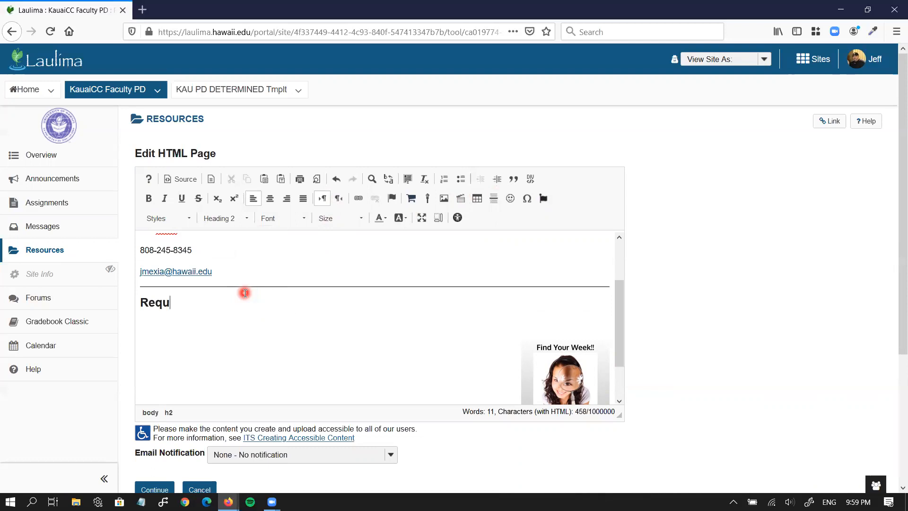
pyautogui.write('ired Materials')
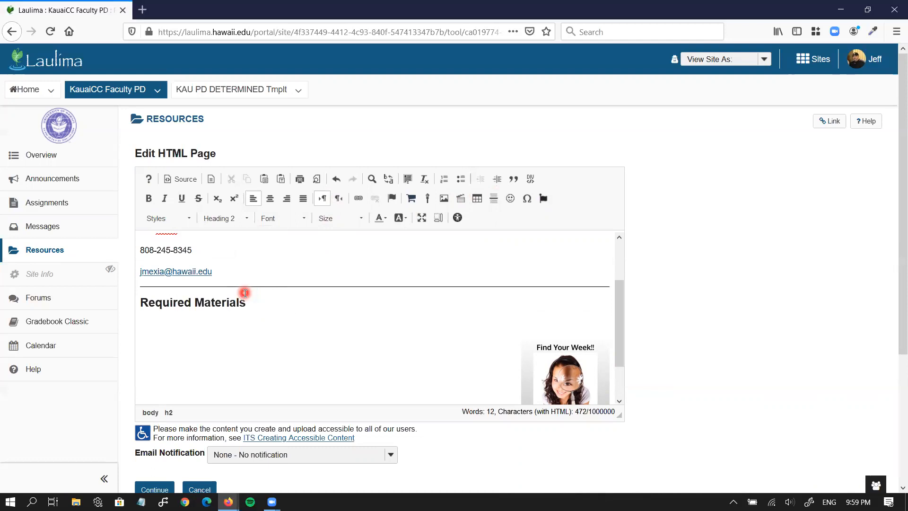
pyautogui.press('Return')
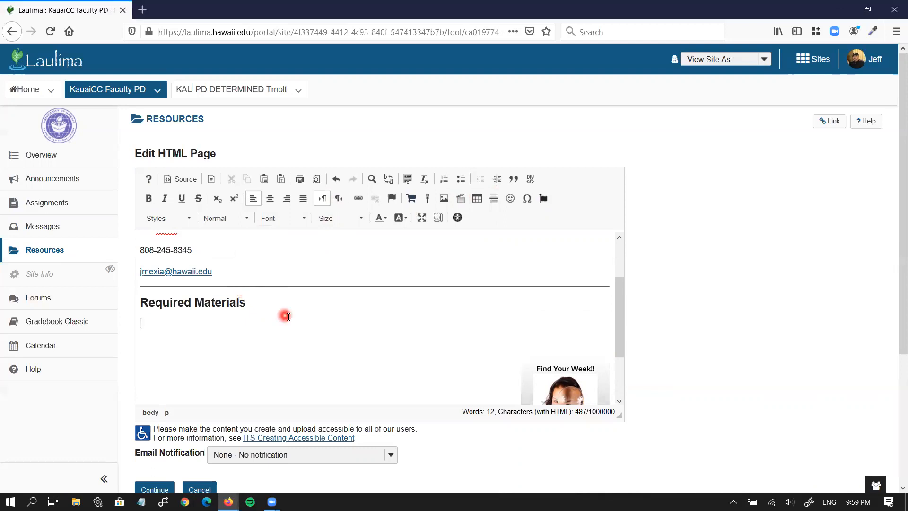
# Move the Find Your Week!! image up beside the heading and save the page
pyautogui.scroll(-2, 288, 317)
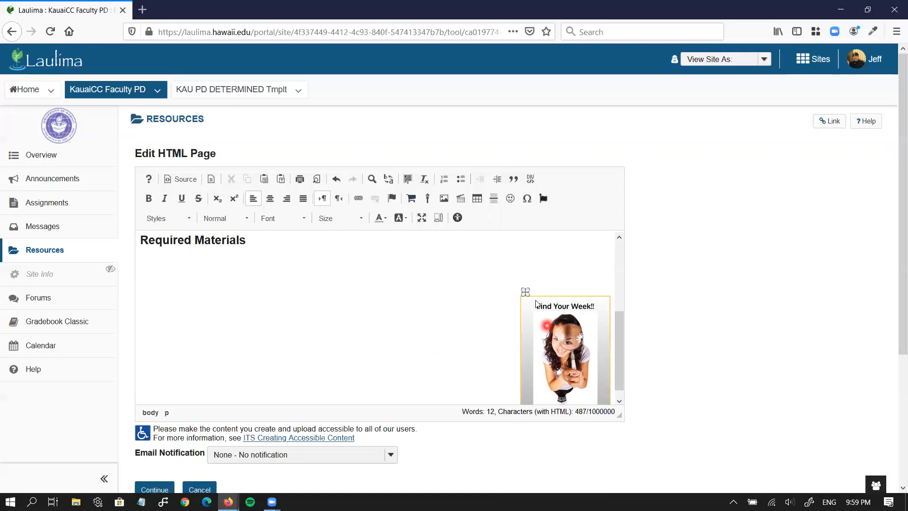
pyautogui.moveTo(526, 290); pyautogui.dragTo(521, 340)
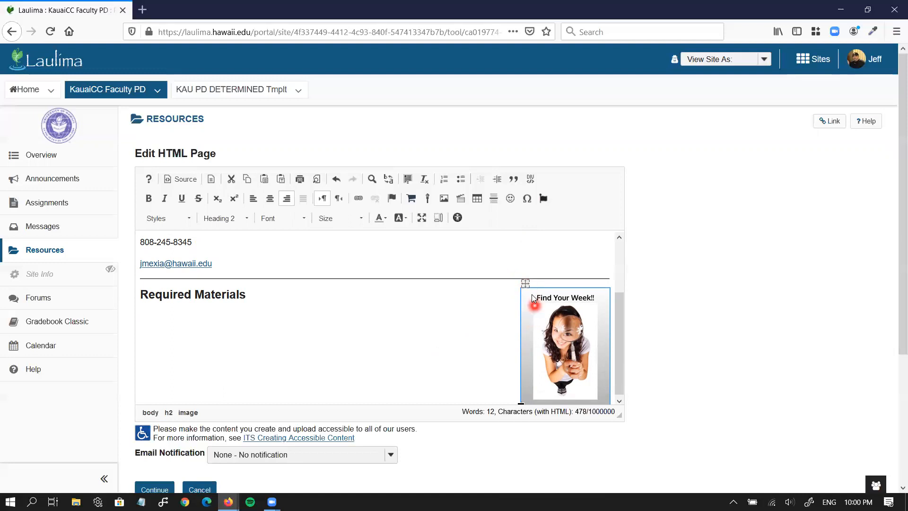
pyautogui.click(349, 340)
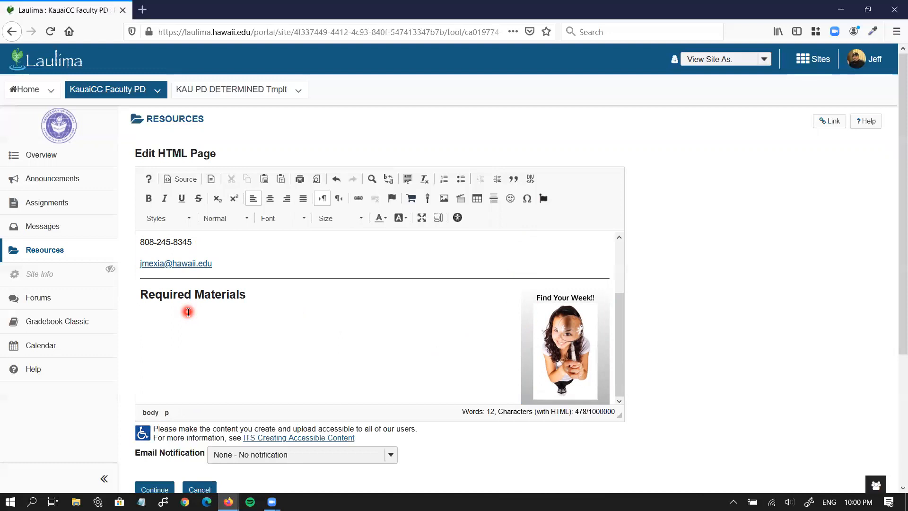
pyautogui.scroll(-2, 204, 364)
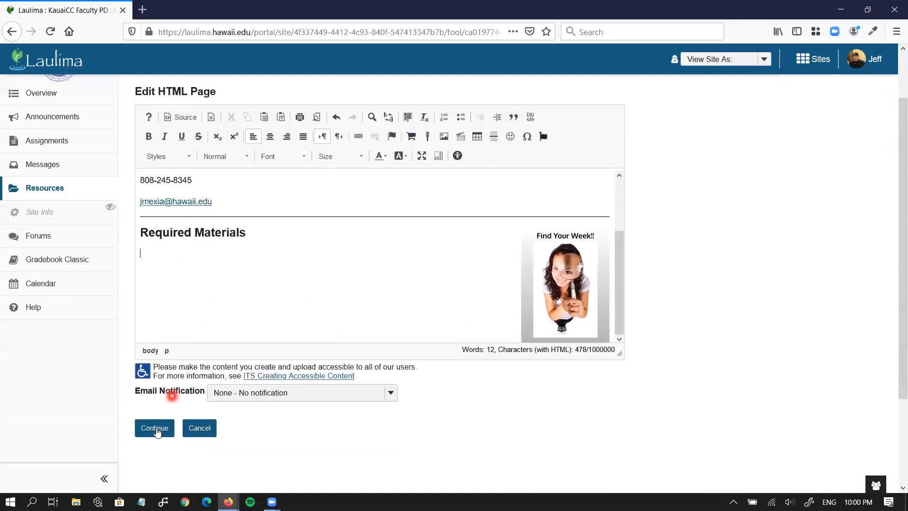
pyautogui.click(156, 429)
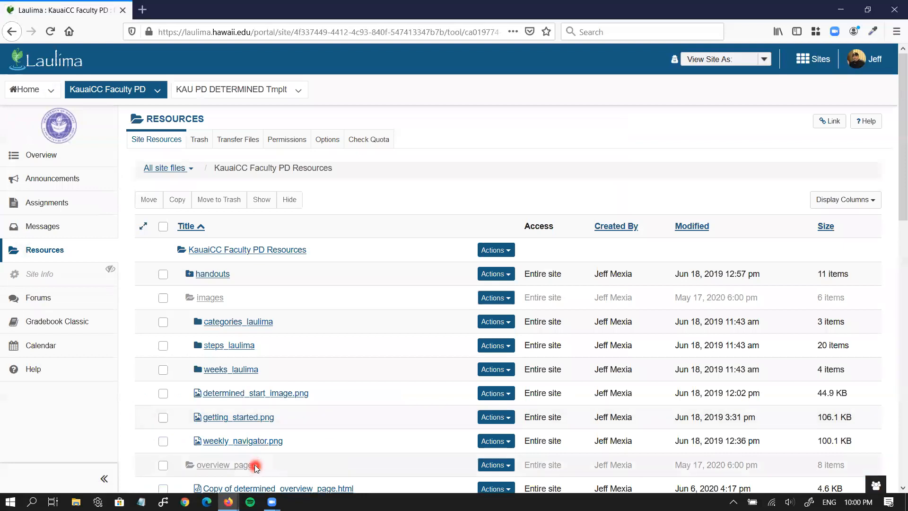
# Return to the site Overview to see the Required Materials heading
pyautogui.scroll(-4, 256, 462)
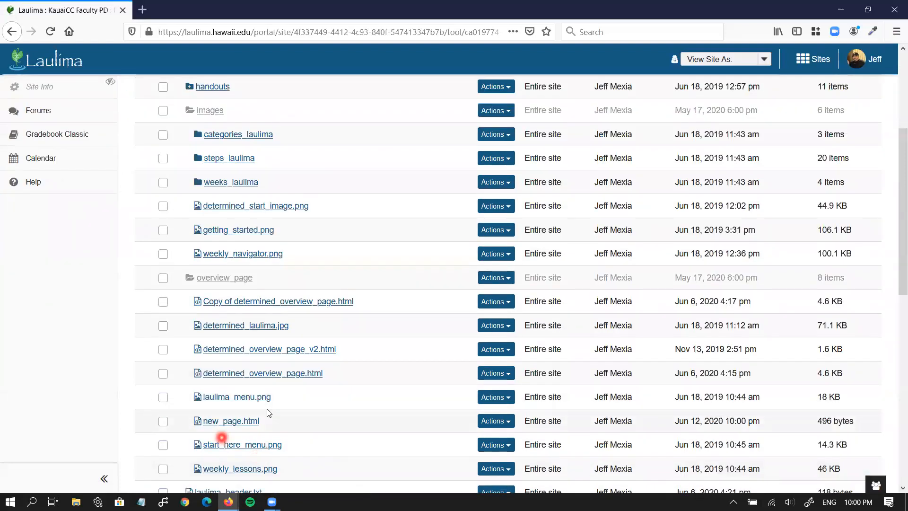
pyautogui.scroll(4, 265, 414)
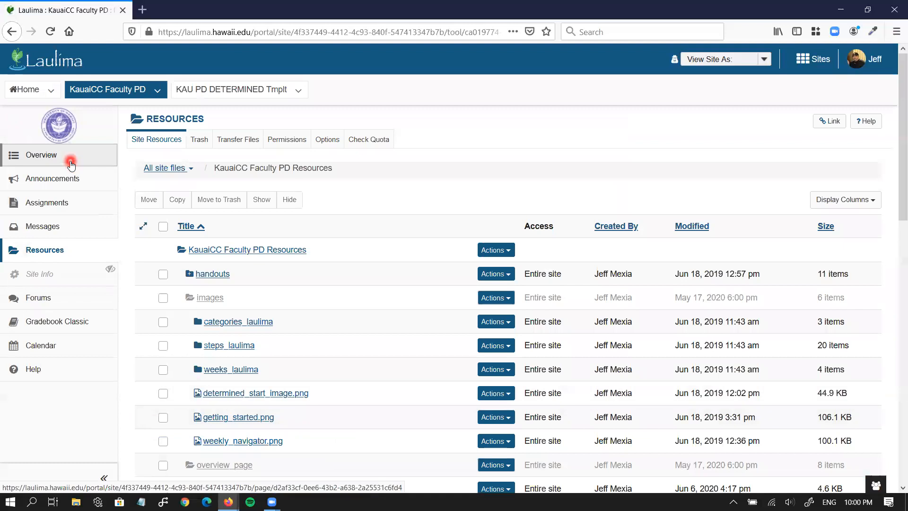
pyautogui.click(71, 164)
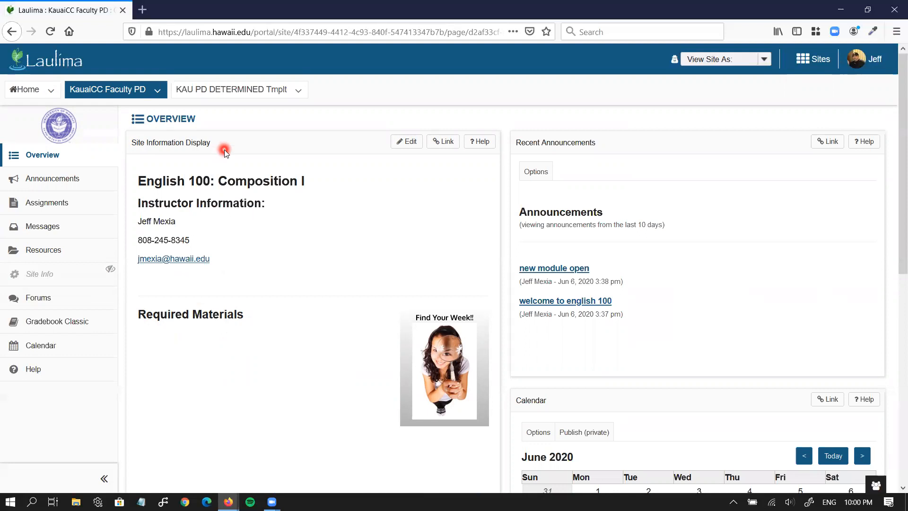
pyautogui.click(397, 147)
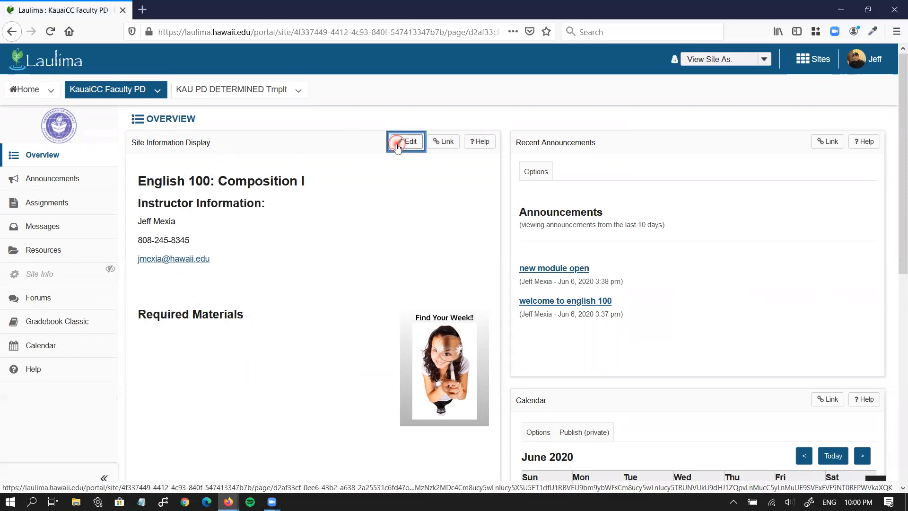
pyautogui.scroll(-2, 355, 322)
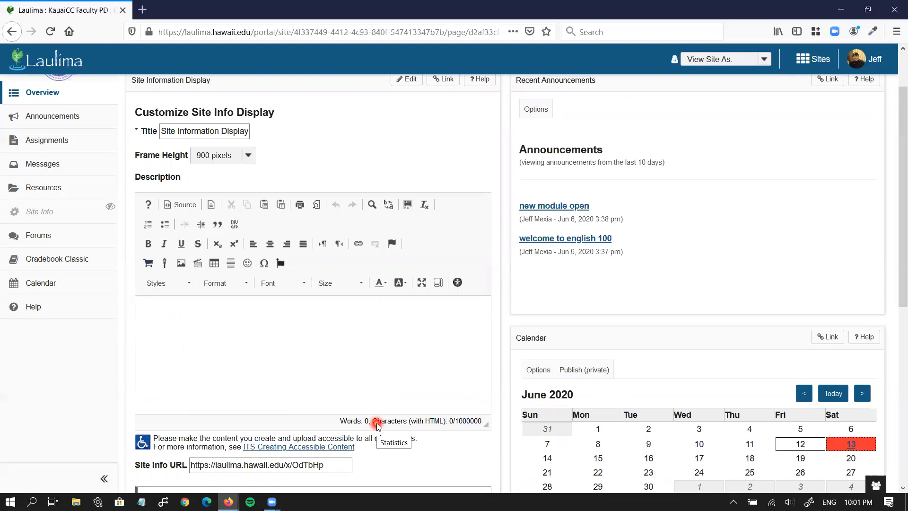
pyautogui.click(331, 465)
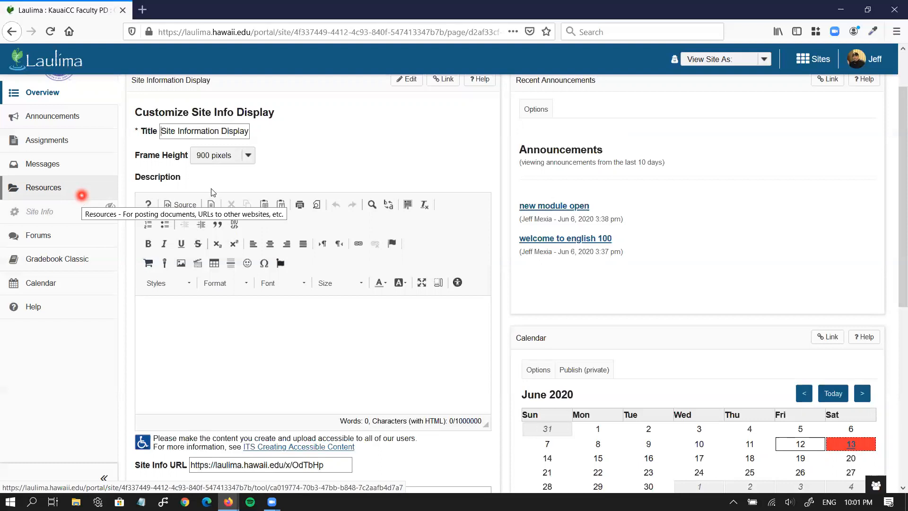
pyautogui.scroll(3, 276, 183)
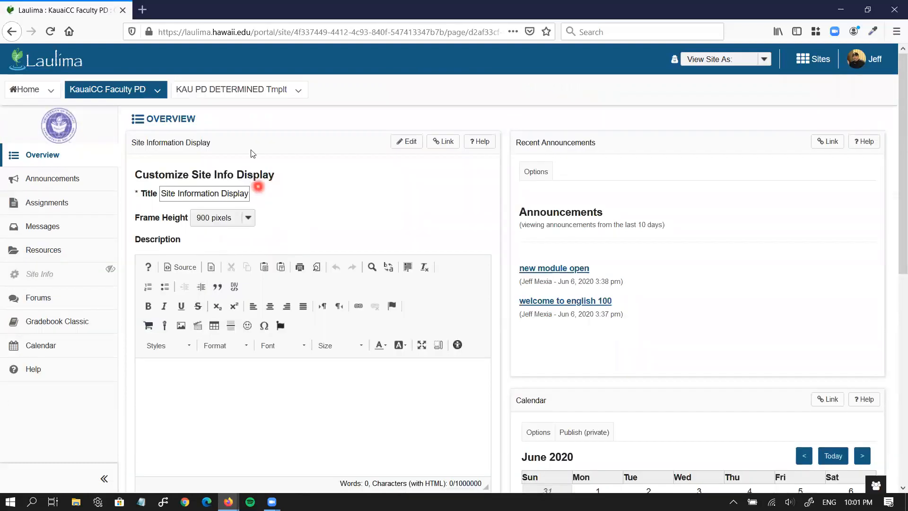
# Switch to the KAU PD DETERMINED Tmplt site and review its Overview's Course and Instructor Information
pyautogui.click(235, 89)
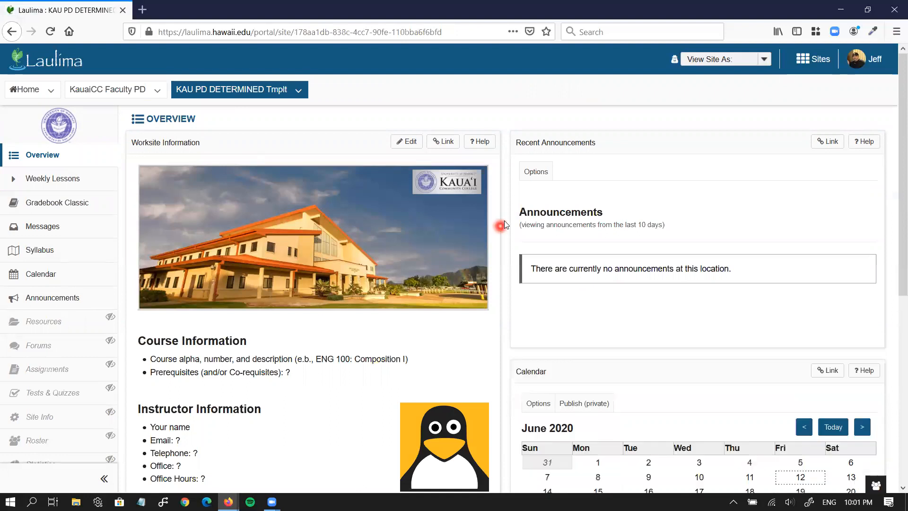
pyautogui.scroll(-2, 503, 224)
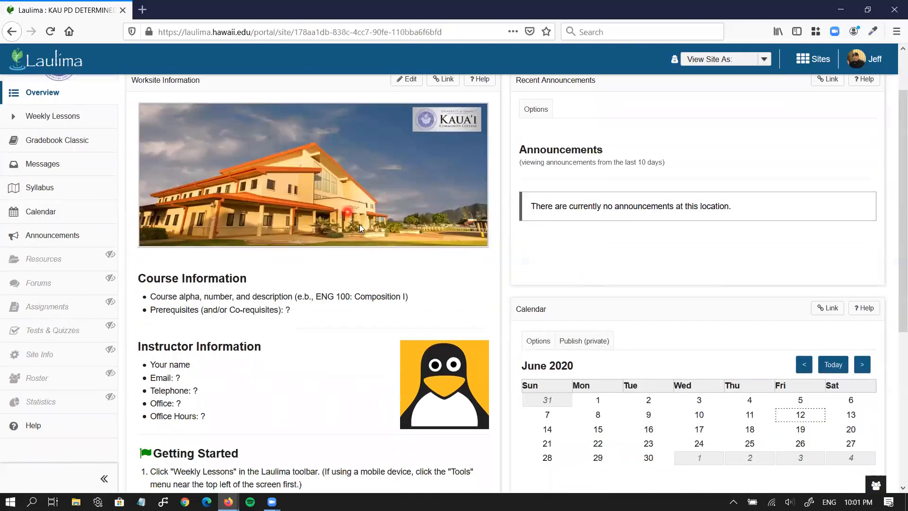
pyautogui.scroll(-3, 363, 224)
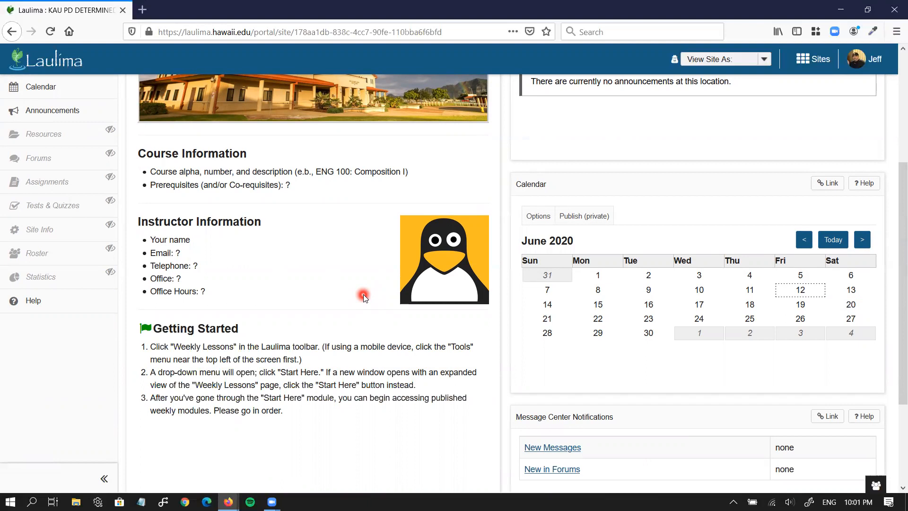
pyautogui.scroll(5, 363, 295)
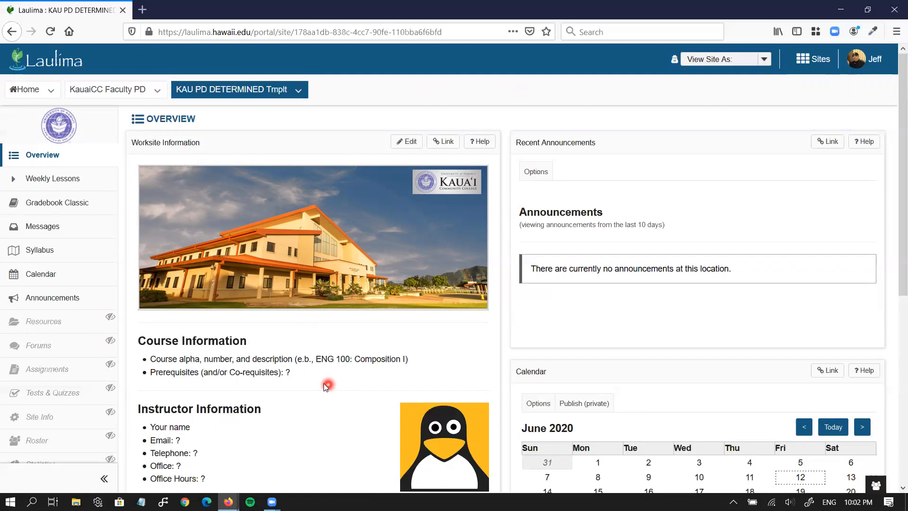
# Return to KauaiCC Faculty PD and cancel the Customize Site Info Display form without saving
pyautogui.click(141, 96)
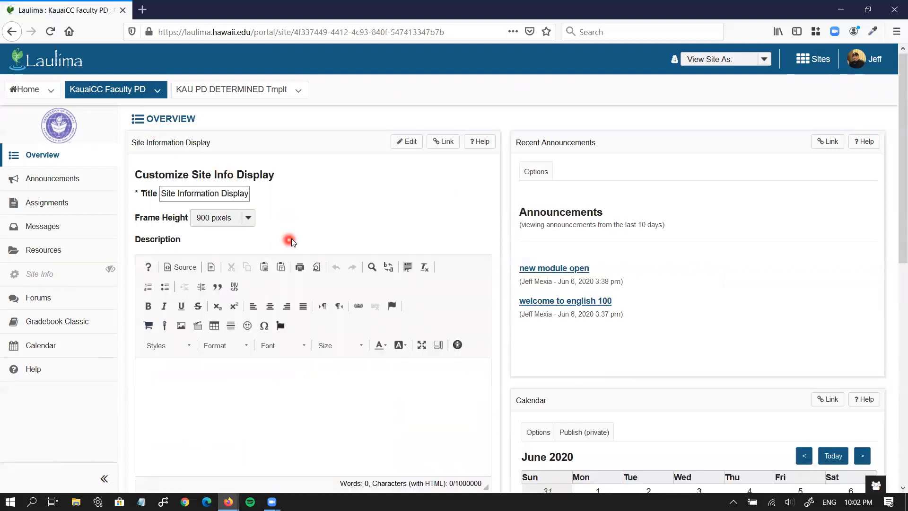
pyautogui.scroll(-5, 286, 300)
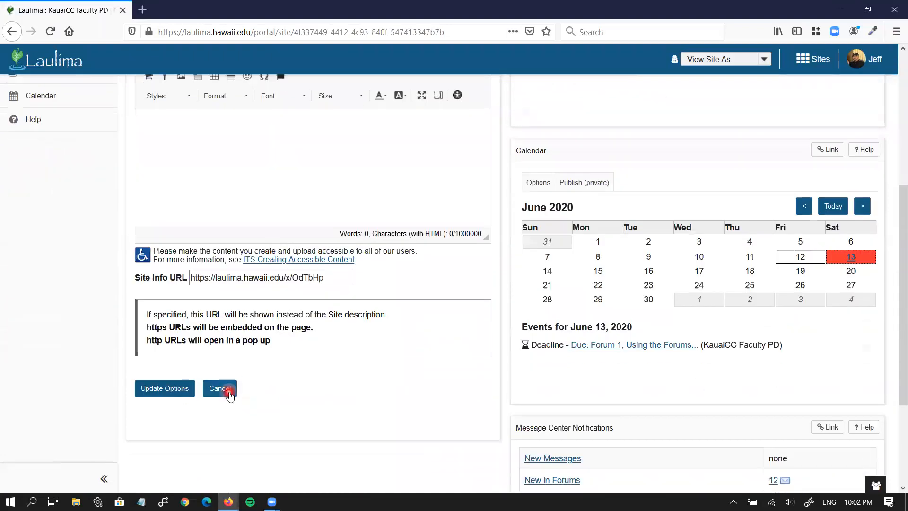
pyautogui.click(221, 389)
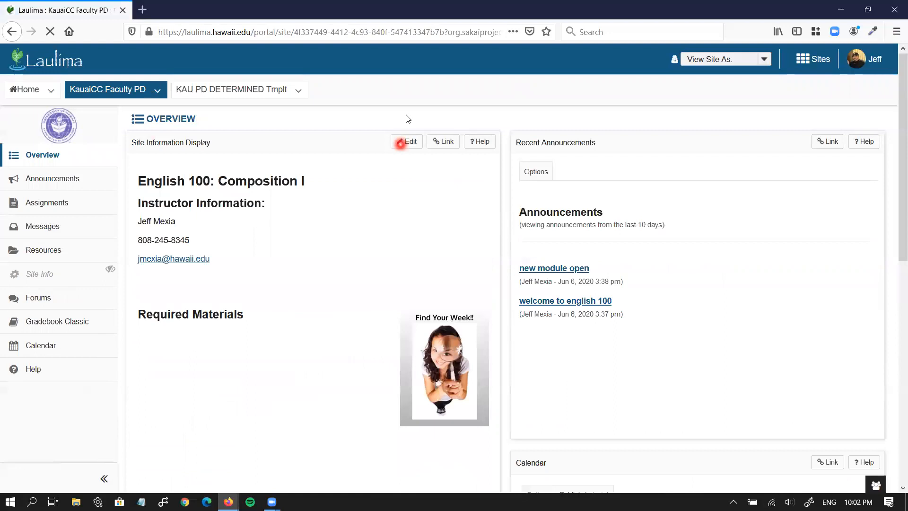